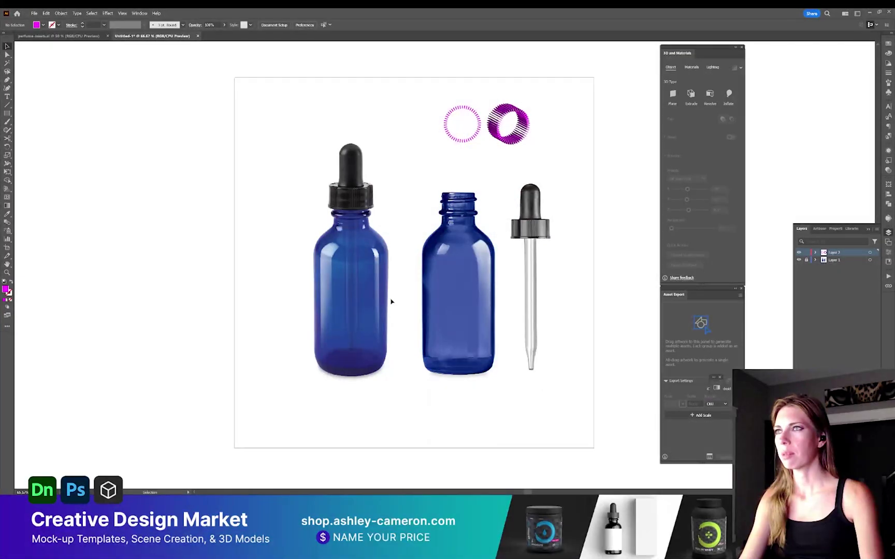
- Draw a rounded rectangle about 217 × 432.5 px tracing the body of the capped bottle, with a magenta stroke and no fill
{"action": "left_click_drag", "start_coordinate": [391, 301], "coordinate": [429, 304]}
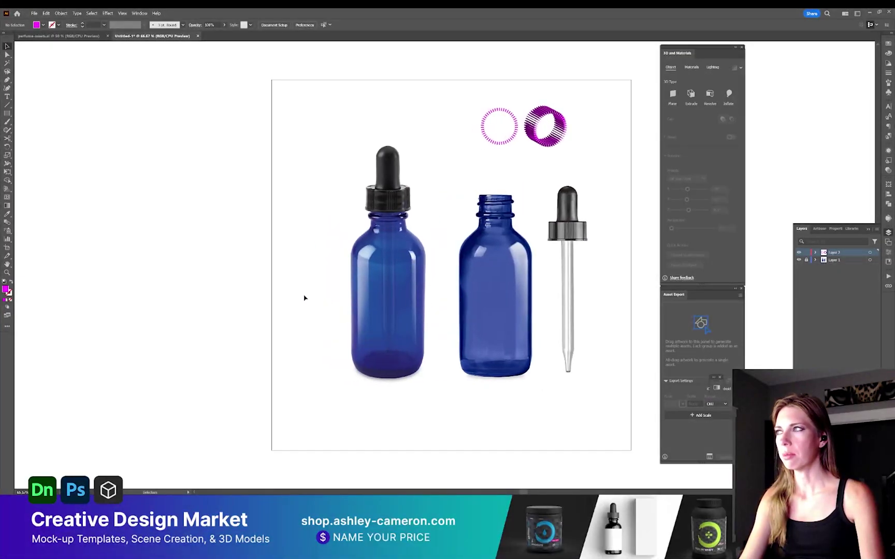
{"action": "left_click", "coordinate": [7, 113]}
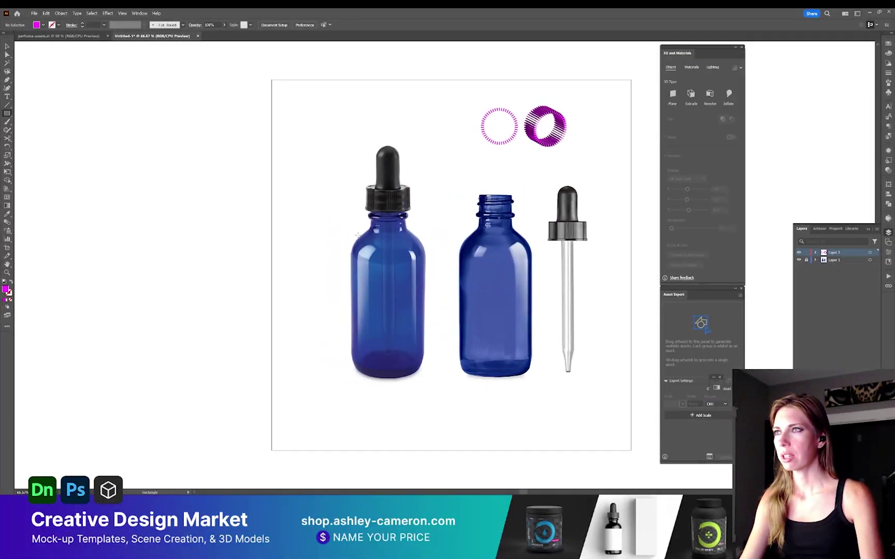
{"action": "left_click_drag", "start_coordinate": [351, 224], "coordinate": [424, 377]}
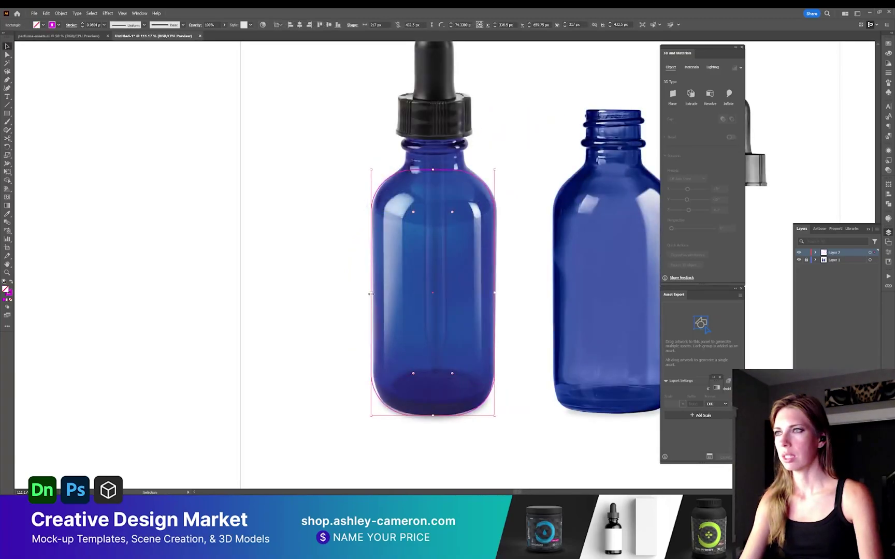
{"action": "left_click_drag", "start_coordinate": [370, 293], "coordinate": [373, 294]}
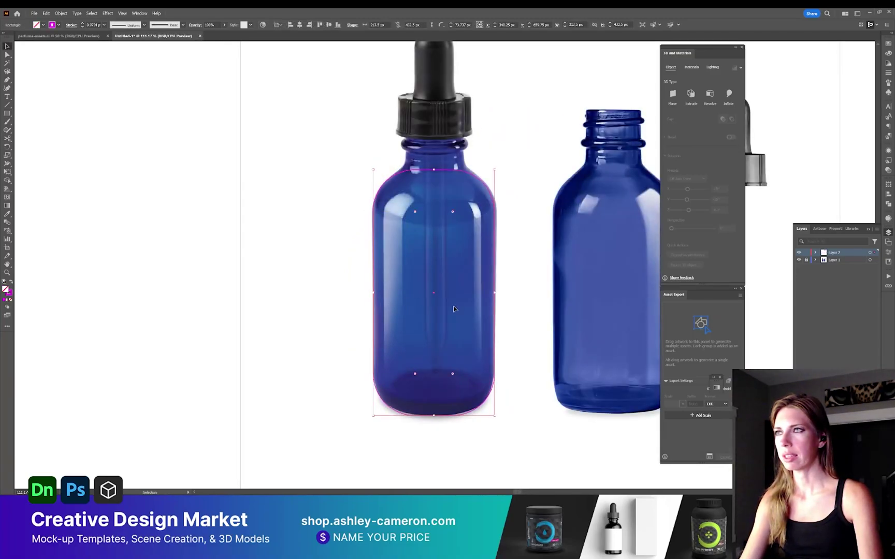
- Draw a centred rectangle over the capped bottle's neck and merge it with the body outline using Shape Builder
{"action": "left_click_drag", "start_coordinate": [406, 152], "coordinate": [435, 111]}
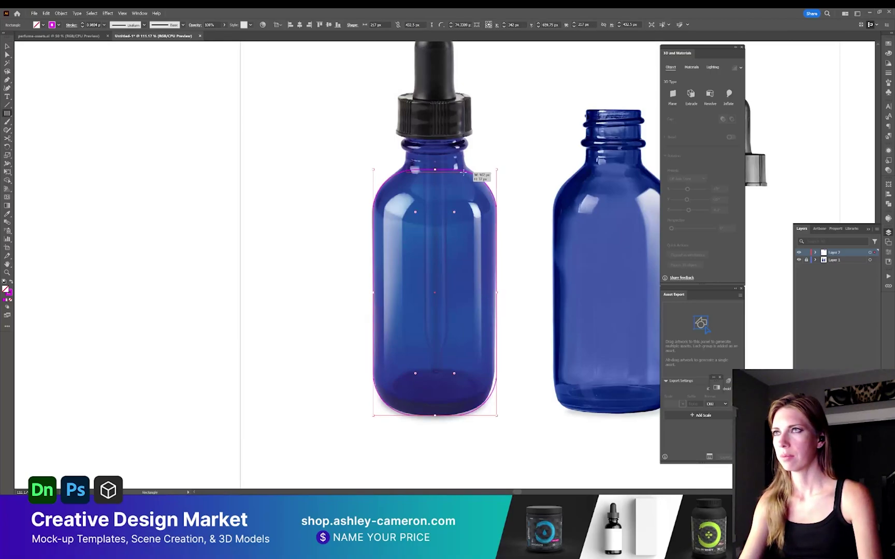
{"action": "key", "text": "v"}
{"action": "left_click_drag", "start_coordinate": [512, 170], "coordinate": [450, 173]}
{"action": "key", "text": "v"}
{"action": "left_click", "coordinate": [344, 179]}
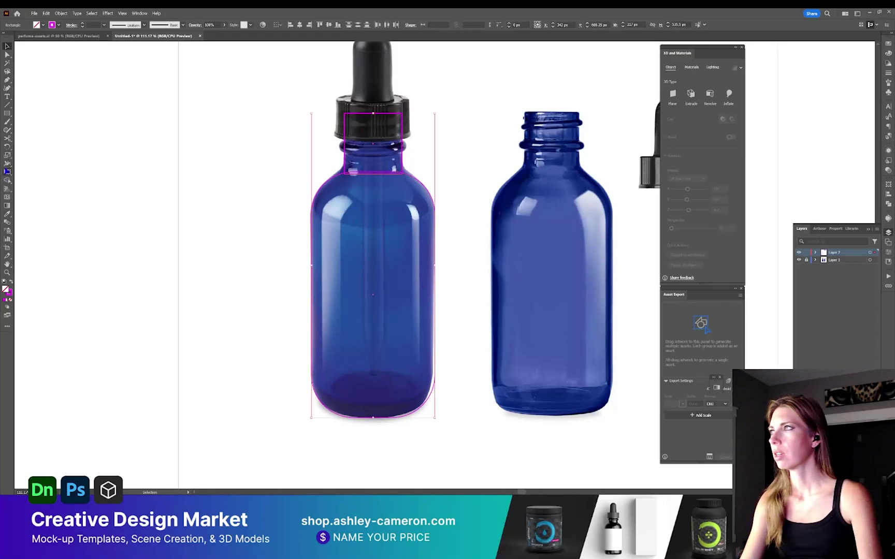
{"action": "left_click", "coordinate": [7, 181]}
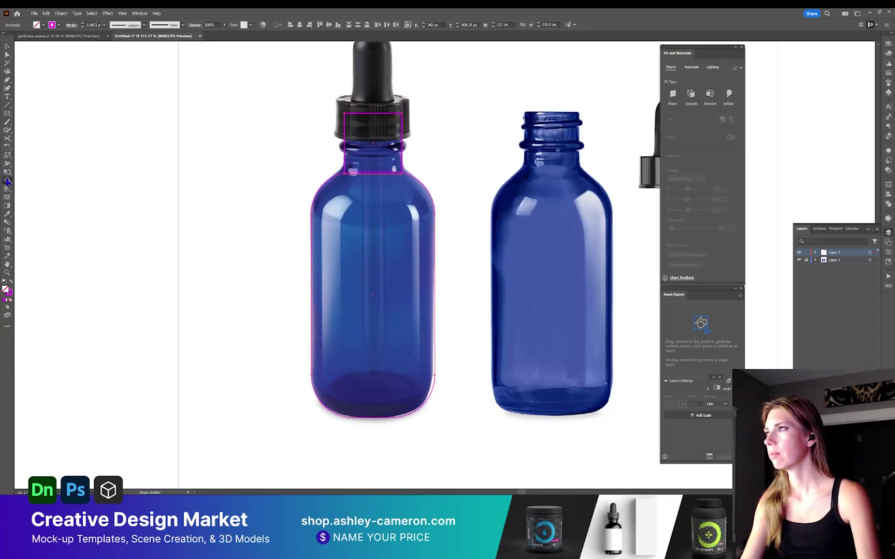
{"action": "left_click_drag", "start_coordinate": [373, 156], "coordinate": [394, 197]}
- Round the two inner corners where the neck outline meets the shoulders to follow the bottle photo
{"action": "key", "text": "a"}
{"action": "left_click", "coordinate": [402, 173]}
{"action": "key", "text": "z"}
{"action": "left_click_drag", "start_coordinate": [281, 72], "coordinate": [503, 306]}
{"action": "key", "text": "v"}
{"action": "key", "text": "a"}
{"action": "left_click_drag", "start_coordinate": [468, 230], "coordinate": [500, 222]}
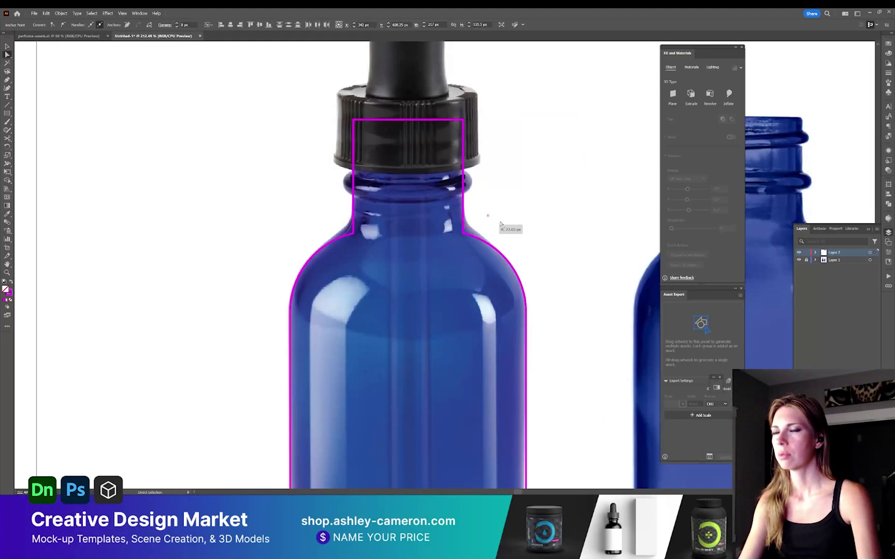
{"action": "key", "text": "ctrl+1"}
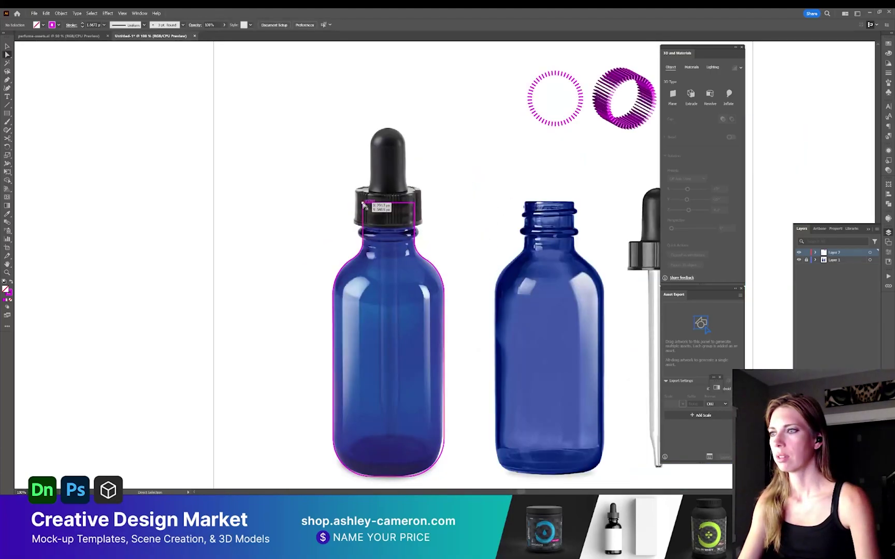
- Slightly round the two top corners of the neck outline and position the whole outline over the open bottle
{"action": "left_click", "coordinate": [365, 205]}
{"action": "left_click_drag", "start_coordinate": [413, 206], "coordinate": [412, 209]}
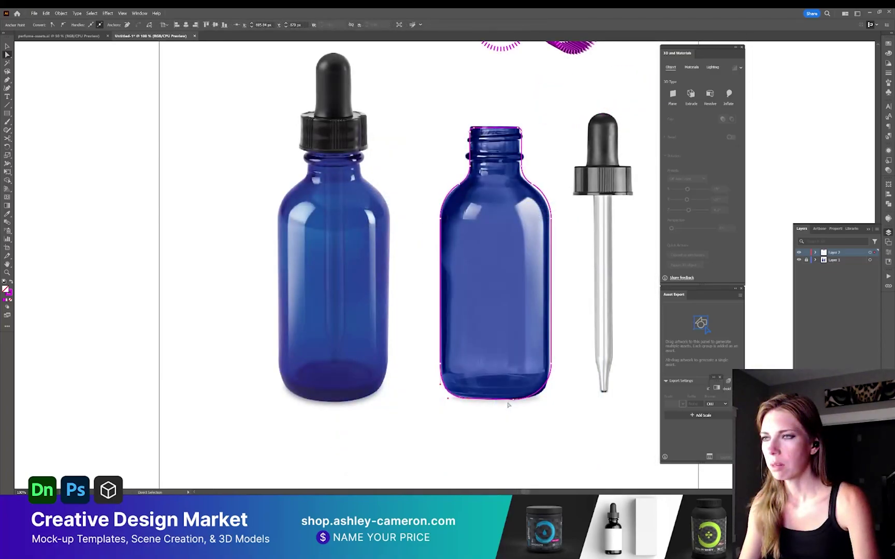
{"action": "scroll", "coordinate": [492, 414], "scroll_direction": "right", "scroll_amount": 1}
{"action": "scroll", "coordinate": [492, 414], "scroll_direction": "up", "scroll_amount": 1}
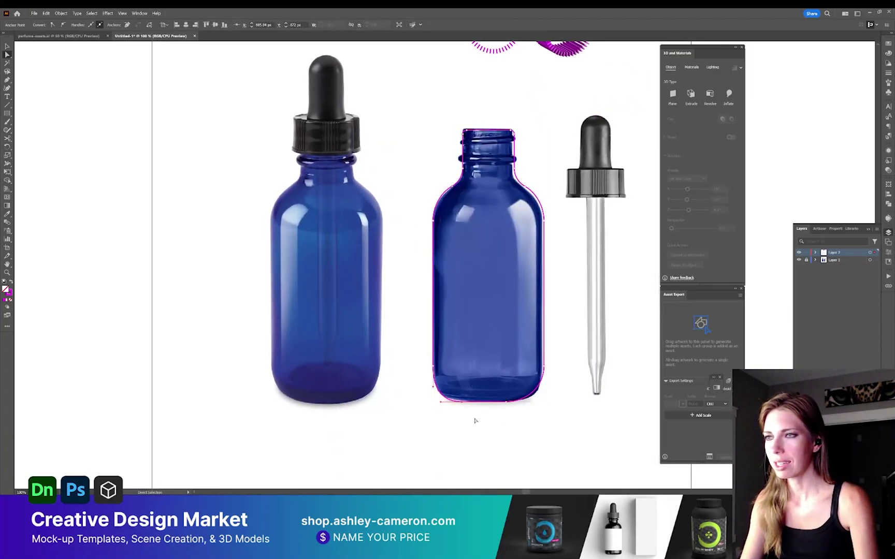
- Draw a rectangle about 134 px wide covering the left half of the open bottle's outline, with one edge on its centre line
{"action": "key", "text": "v"}
{"action": "key", "text": "m"}
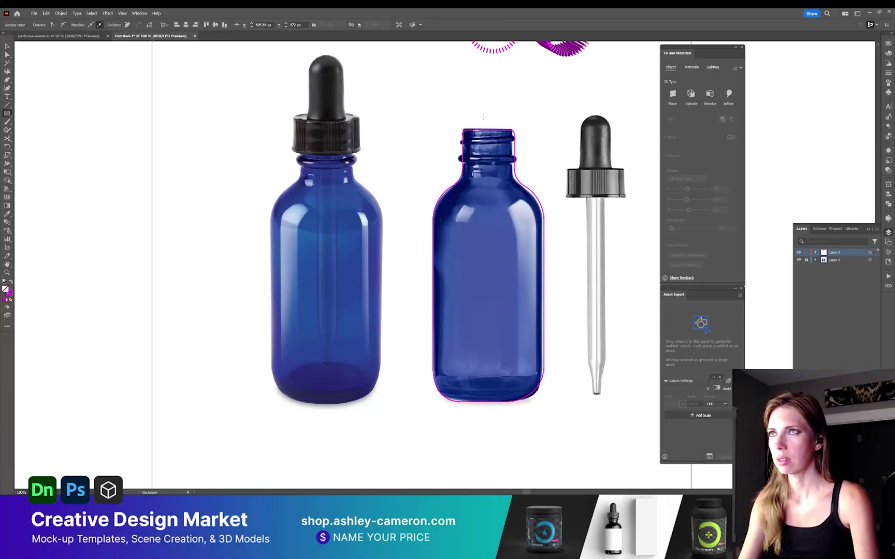
{"action": "left_click_drag", "start_coordinate": [483, 117], "coordinate": [419, 418]}
{"action": "key", "text": "v"}
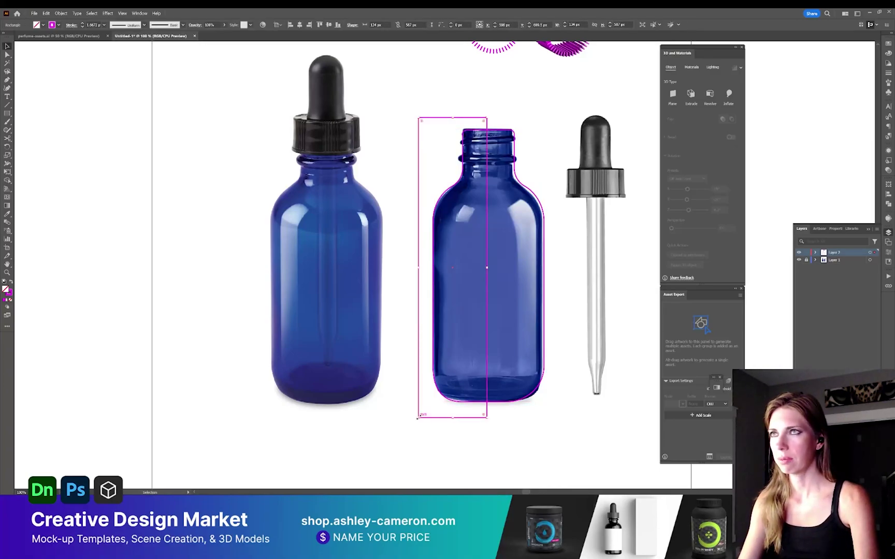
- Remove the rectangle's excess area and the right half of the bottle outline with Shape Builder, keeping the left half-profile
{"action": "left_click", "coordinate": [514, 132], "text": "shift"}
{"action": "key", "text": "ctrl+shift+F9"}
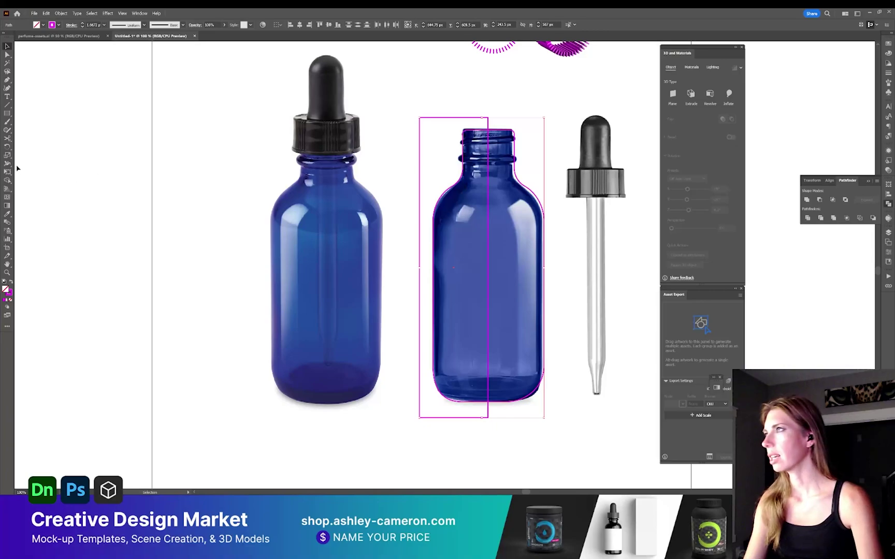
{"action": "left_click", "coordinate": [7, 181]}
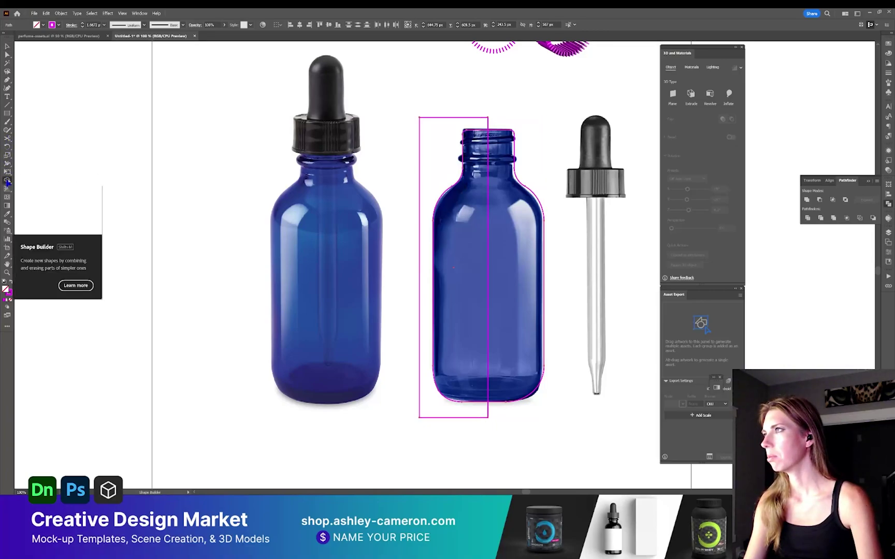
{"action": "left_click", "coordinate": [433, 138], "text": "alt"}
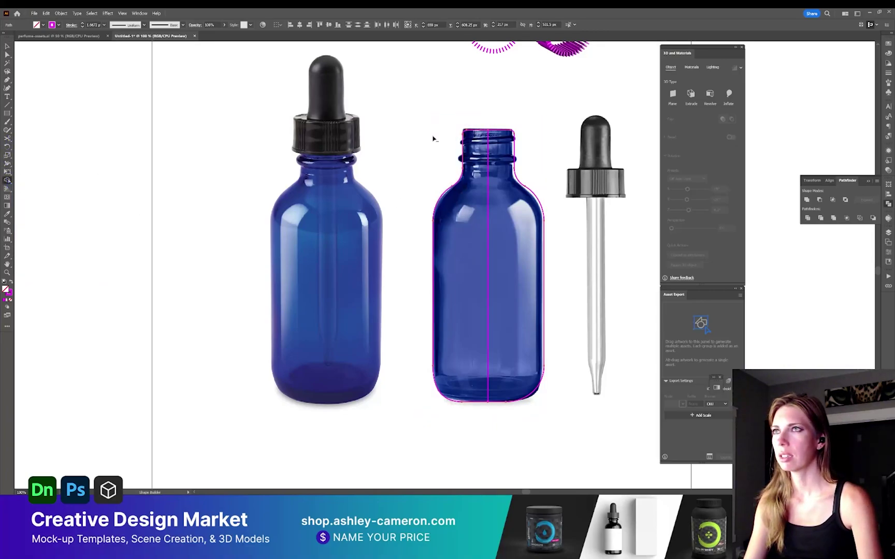
{"action": "left_click", "coordinate": [513, 203], "text": "alt"}
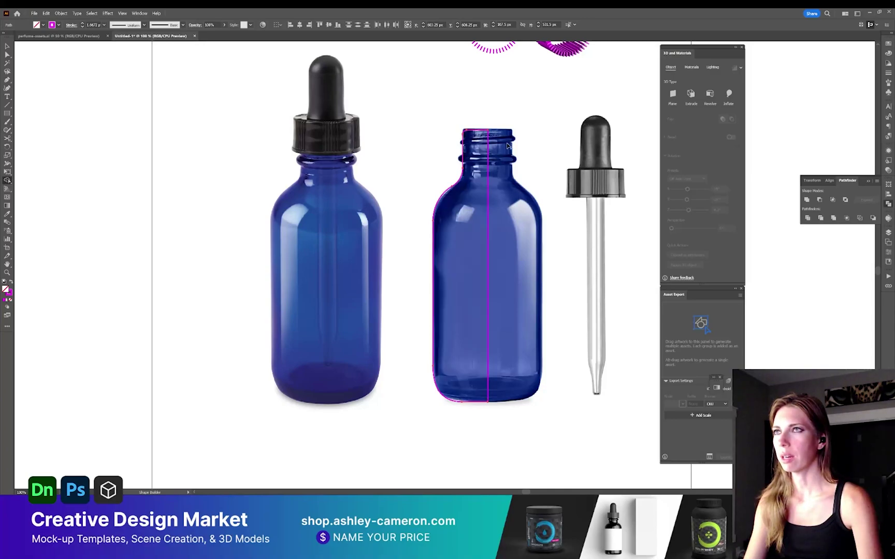
{"action": "key", "text": "v"}
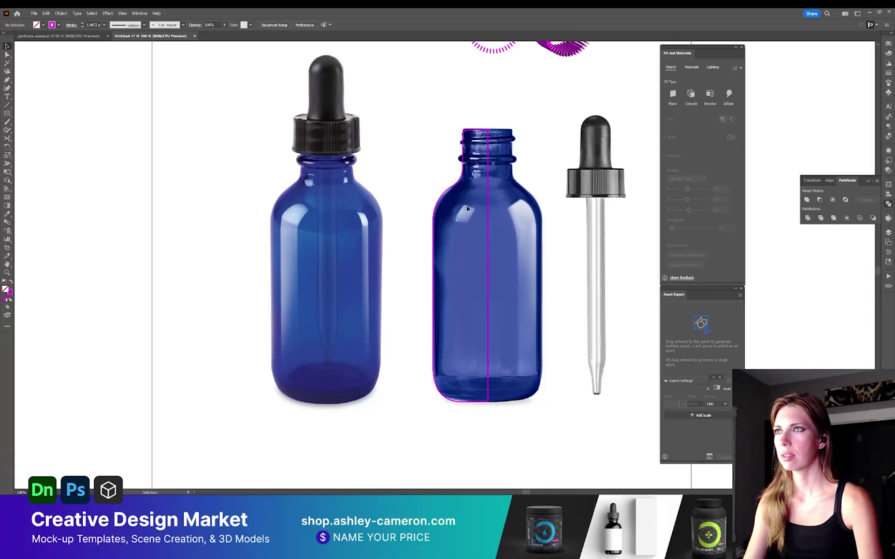
- Delete the half-profile's vertical centre edge and shorten its top edge to a small rim on the bottle's mouth
{"action": "key", "text": "a"}
{"action": "left_click", "coordinate": [503, 162]}
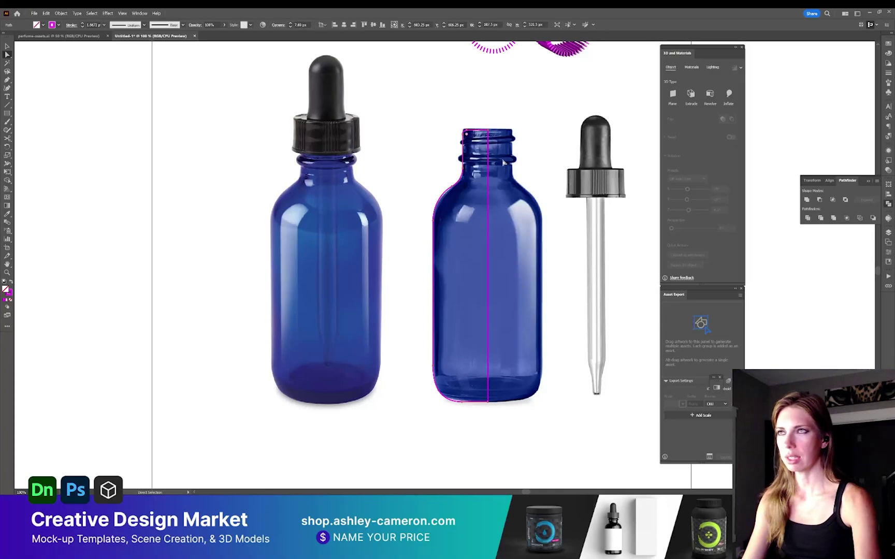
{"action": "key", "text": "z"}
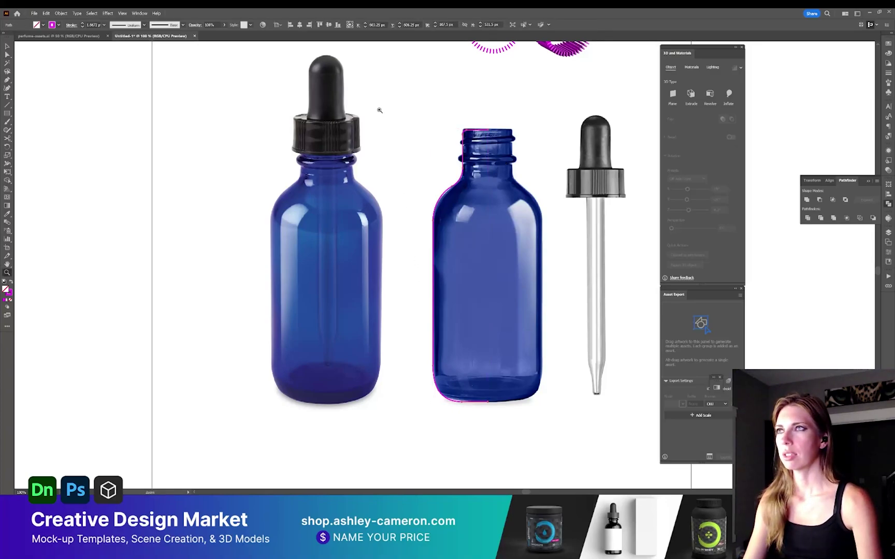
{"action": "left_click_drag", "start_coordinate": [379, 110], "coordinate": [596, 410]}
{"action": "left_click_drag", "start_coordinate": [511, 394], "coordinate": [518, 363]}
{"action": "key", "text": "v"}
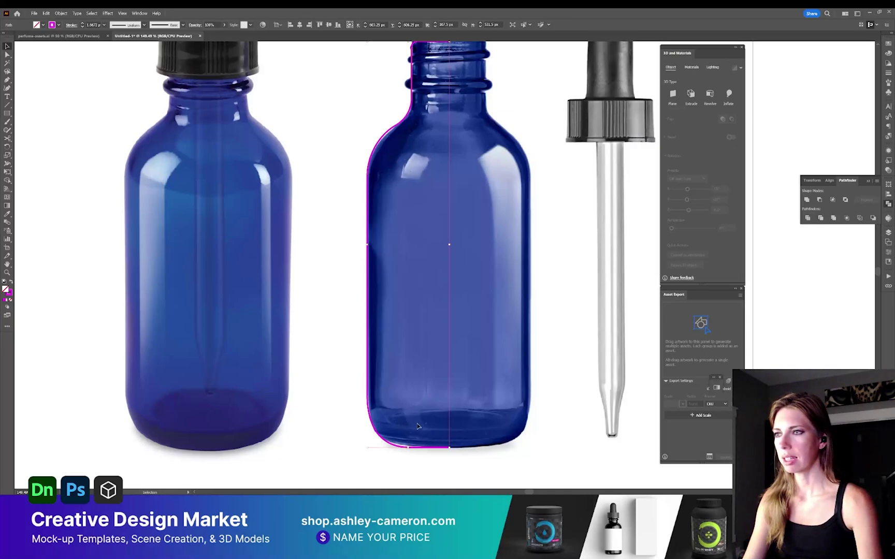
{"action": "scroll", "coordinate": [425, 346], "scroll_direction": "up", "scroll_amount": 2}
{"action": "key", "text": "a"}
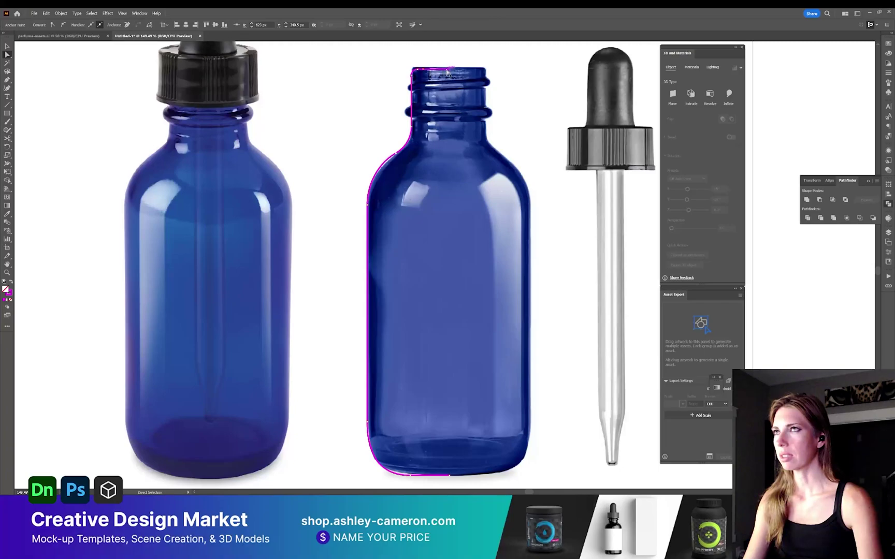
{"action": "key", "text": "v"}
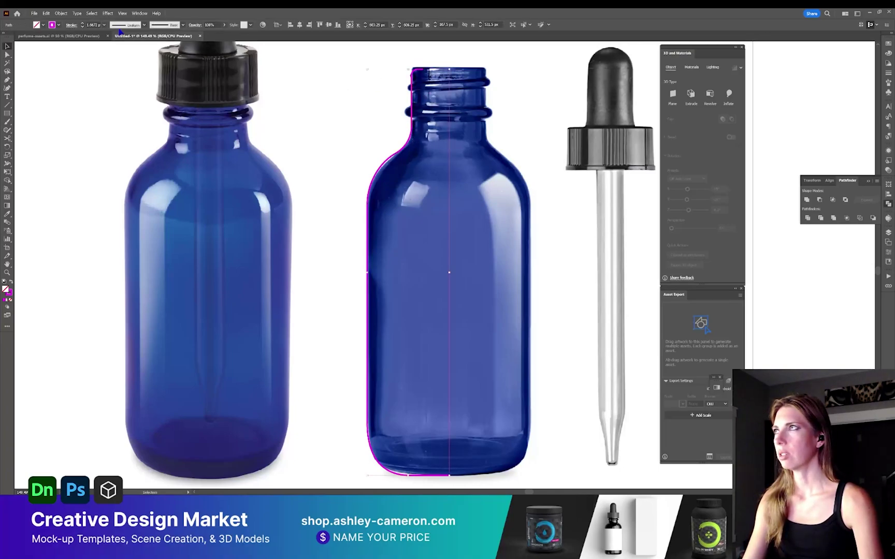
- Apply Offset Path to the open half-profile with an offset of 12 px and mitered joins
{"action": "left_click", "coordinate": [60, 15]}
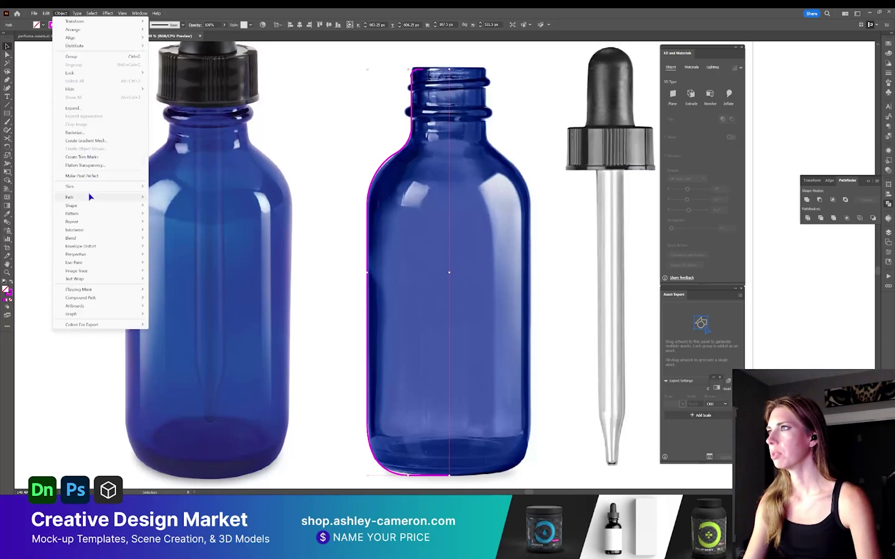
{"action": "mouse_move", "coordinate": [140, 197]}
{"action": "left_click", "coordinate": [176, 224]}
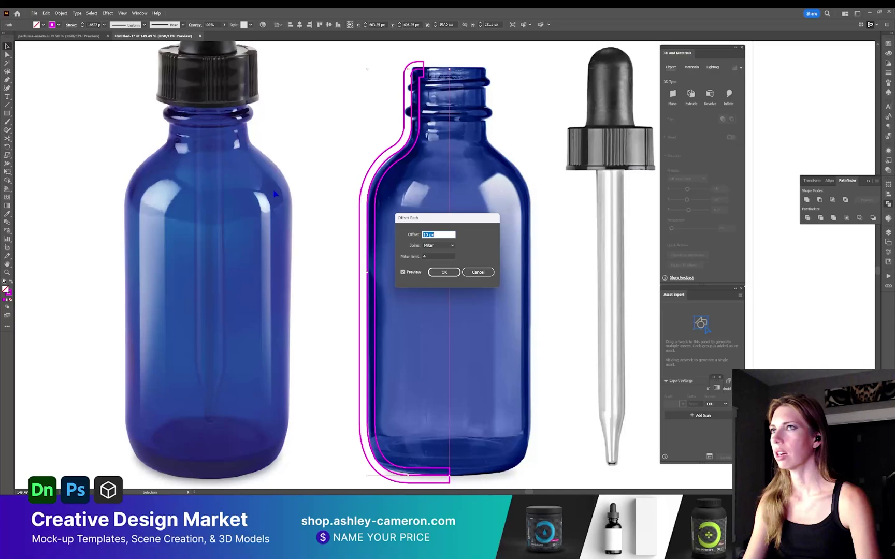
{"action": "key", "text": "Up"}
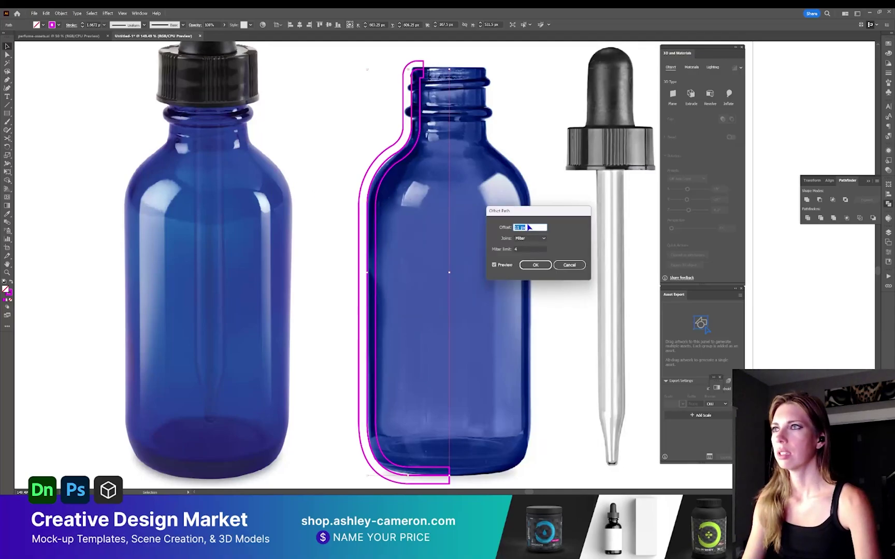
{"action": "key", "text": "Up"}
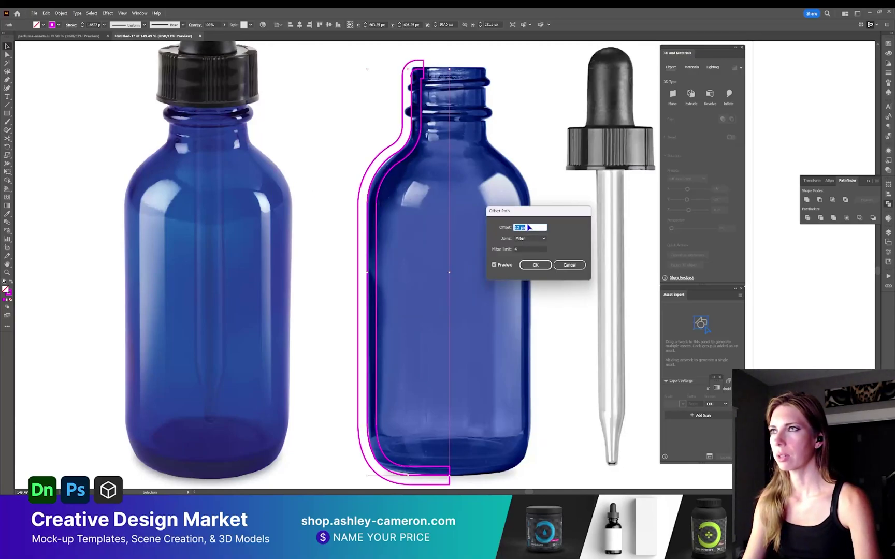
{"action": "left_click", "coordinate": [535, 264]}
- Delete the outer side and end caps of the offset path, keeping only its inner line as the glass wall
{"action": "key", "text": "a"}
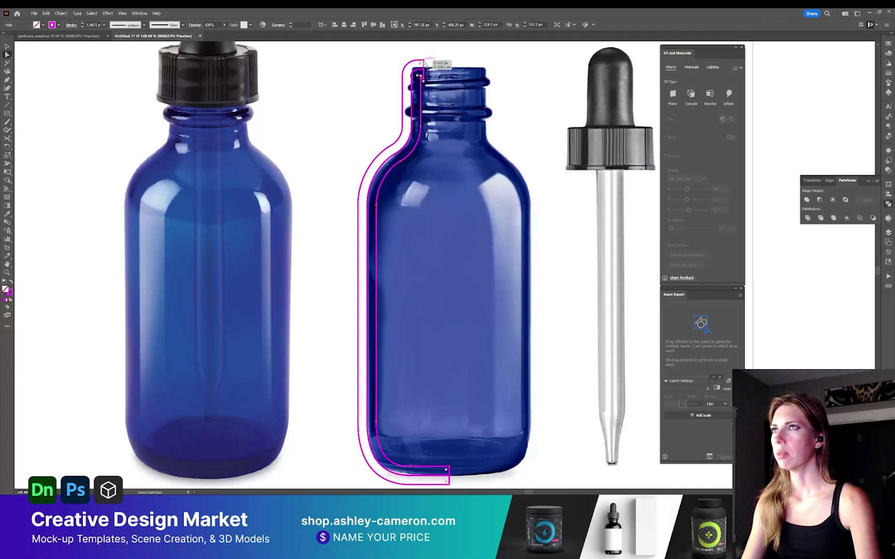
{"action": "left_click", "coordinate": [423, 60]}
{"action": "key", "text": "Delete"}
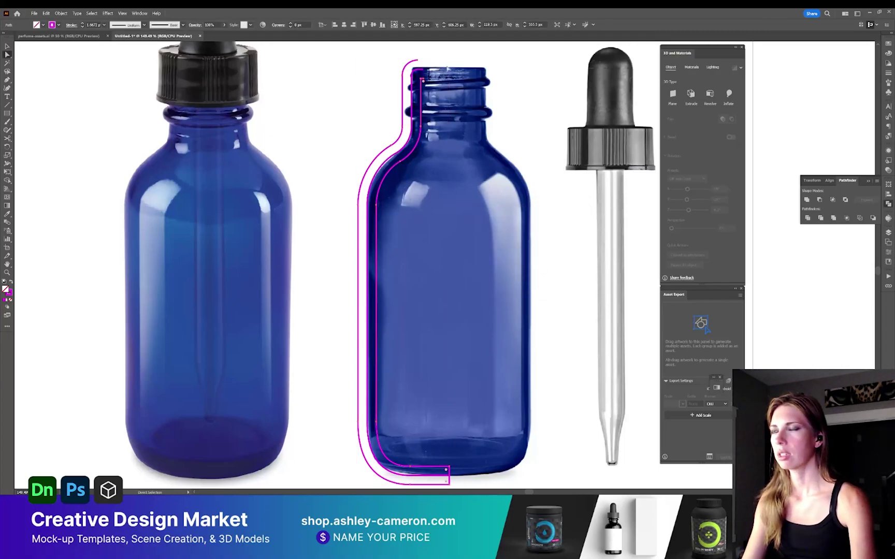
{"action": "left_click", "coordinate": [450, 485]}
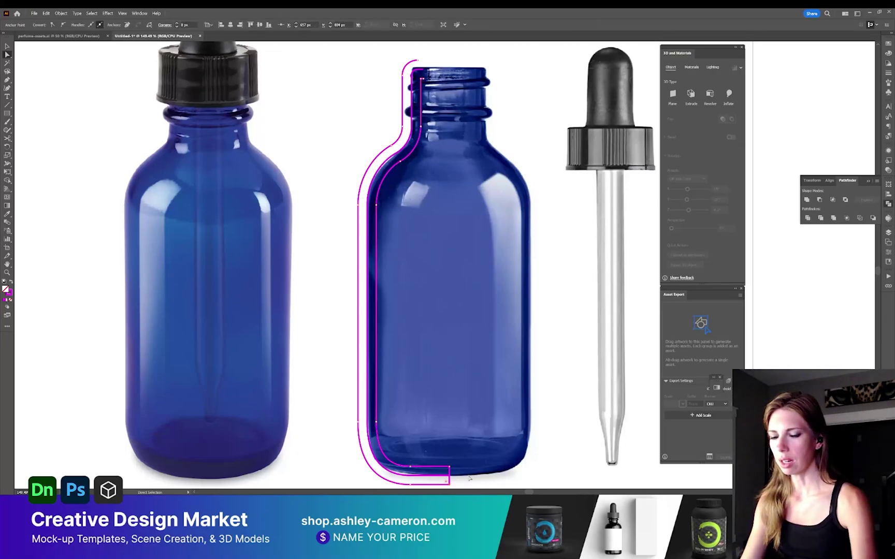
{"action": "key", "text": "Delete"}
- Join the bottom end points of the outer profile and the inner wall line at the bottle's base
{"action": "scroll", "coordinate": [406, 466], "scroll_direction": "down", "scroll_amount": 2}
{"action": "left_click", "coordinate": [450, 425]}
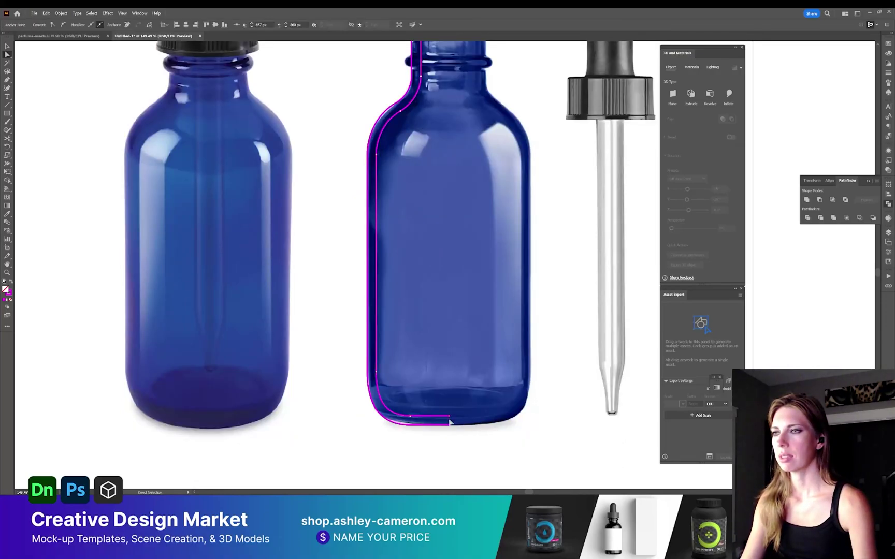
{"action": "key", "text": "ctrl+j"}
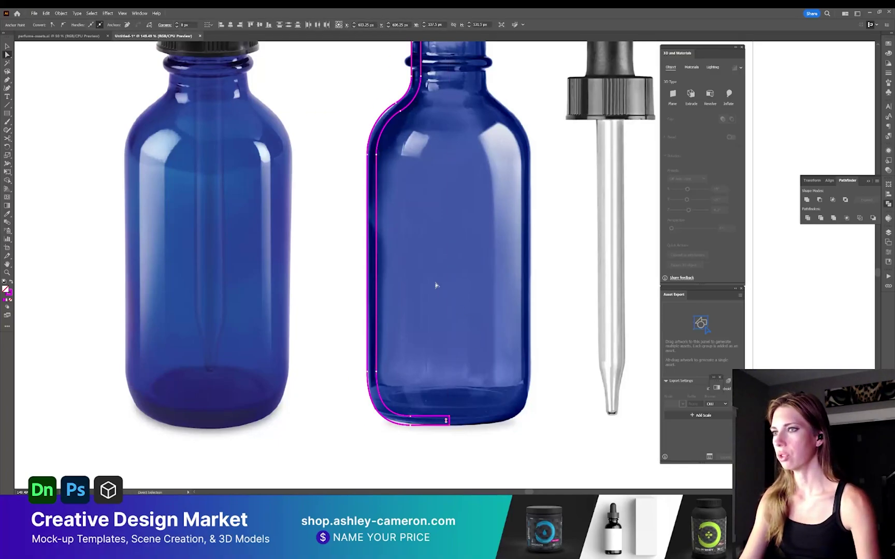
- Delete the short horizontal stub at the inner wall's top and left-align the rim's end point with the wall's top point
{"action": "key", "text": "v"}
{"action": "scroll", "coordinate": [460, 315], "scroll_direction": "up", "scroll_amount": 3}
{"action": "left_click_drag", "start_coordinate": [444, 79], "coordinate": [475, 168]}
{"action": "key", "text": "a"}
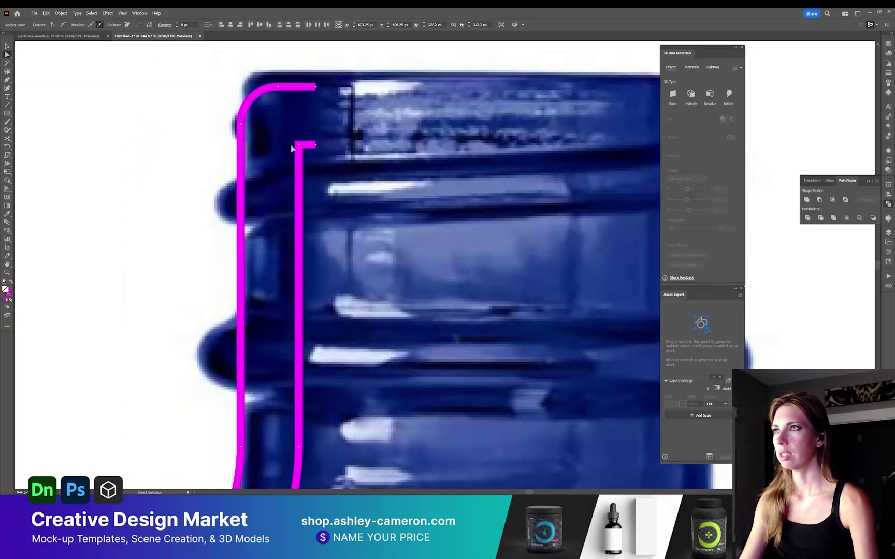
{"action": "key", "text": "Delete"}
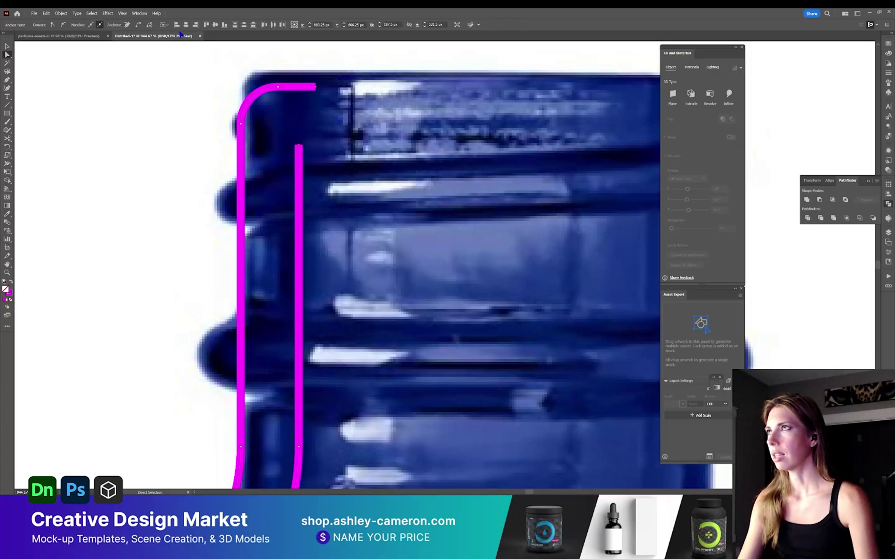
{"action": "left_click", "coordinate": [177, 25]}
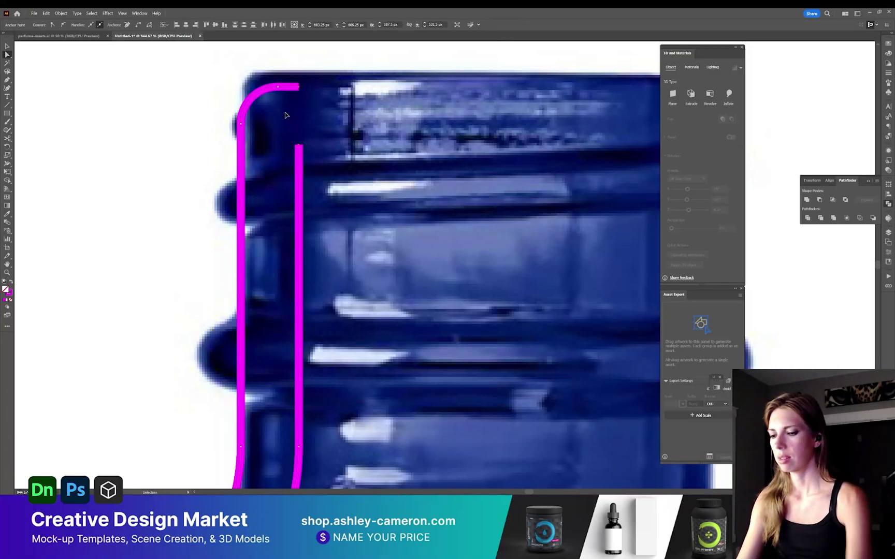
- Join the open end points at the bottle's rim and round the resulting inner corner with a radius of about 2 px
{"action": "key", "text": "ctrl+j"}
{"action": "key", "text": "a"}
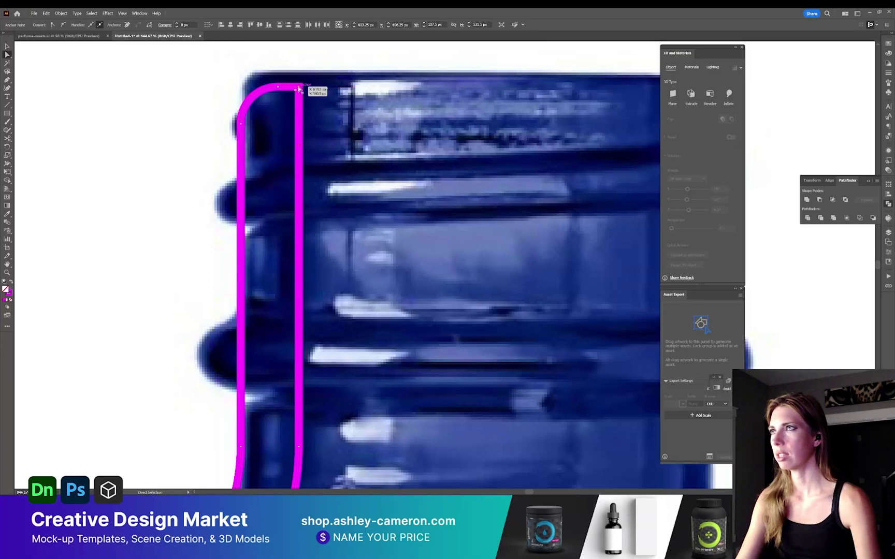
{"action": "left_click_drag", "start_coordinate": [299, 89], "coordinate": [290, 98]}
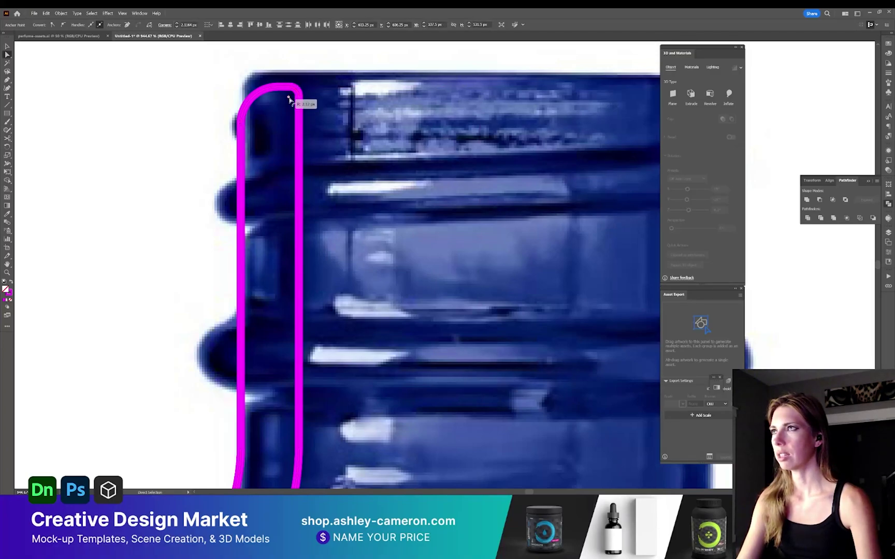
{"action": "left_click", "coordinate": [269, 93]}
{"action": "key", "text": "v"}
{"action": "key", "text": "ctrl+0"}
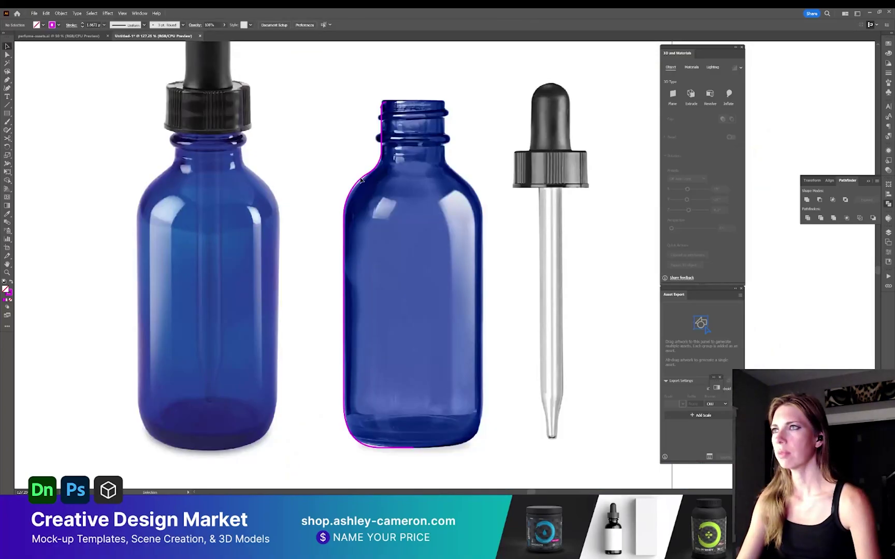
{"action": "left_click", "coordinate": [361, 180]}
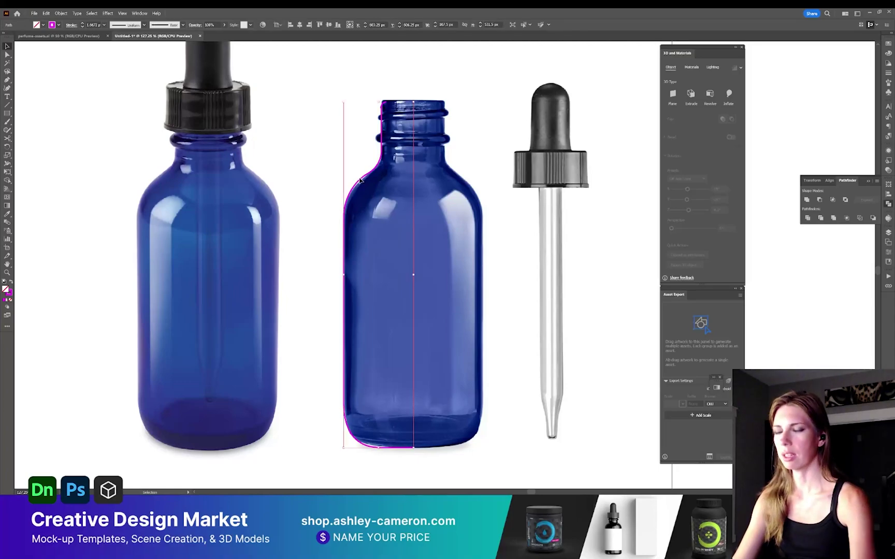
{"action": "left_click", "coordinate": [367, 136]}
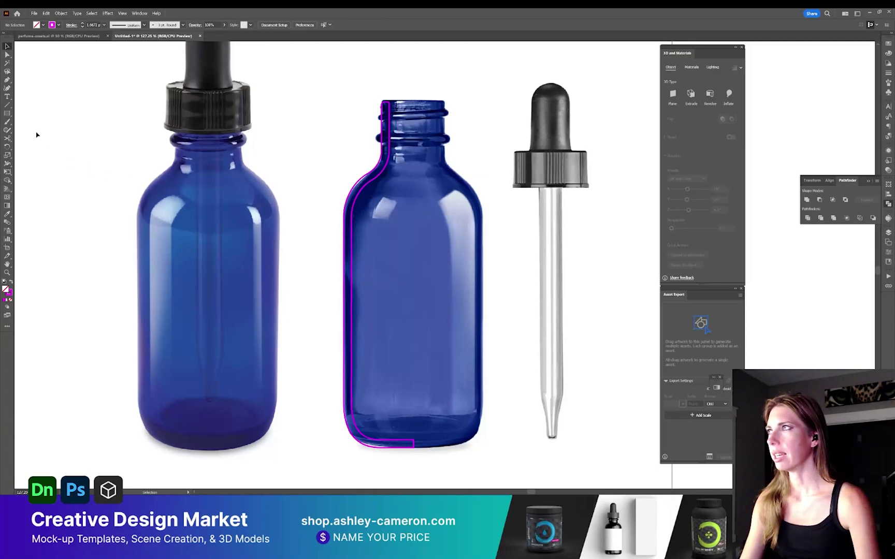
- Draw a small circle over the neck's lower ring and raise the inner base line to thicken the bottle's floor
{"action": "key", "text": "l"}
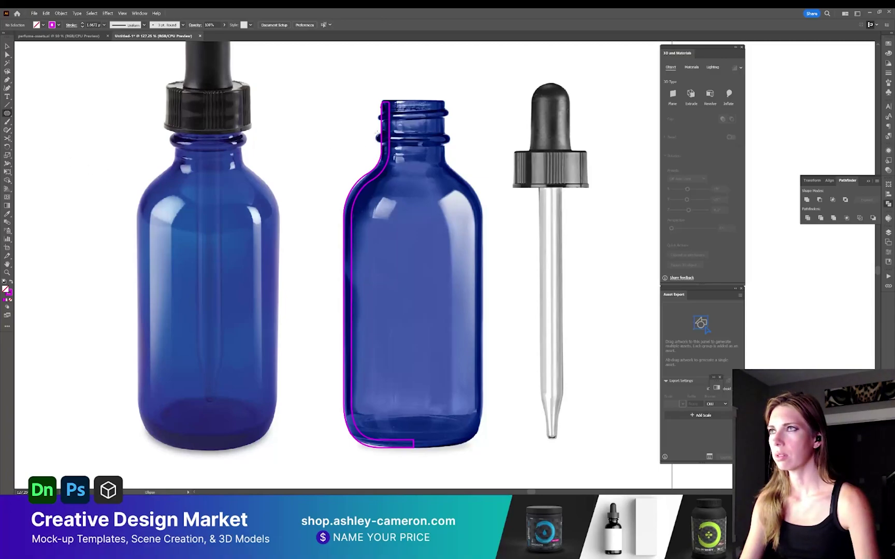
{"action": "left_click_drag", "start_coordinate": [376, 134], "coordinate": [385, 142]}
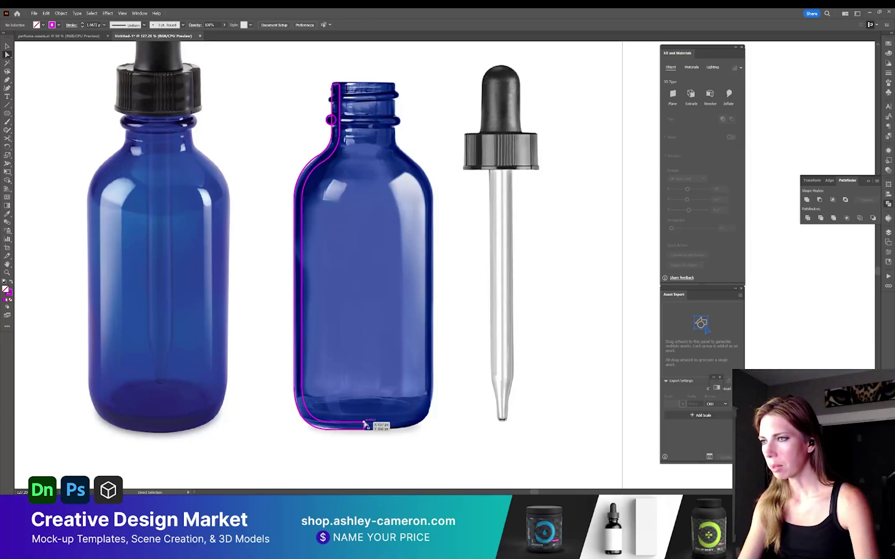
{"action": "left_click", "coordinate": [365, 424]}
{"action": "left_click_drag", "start_coordinate": [330, 423], "coordinate": [330, 415]}
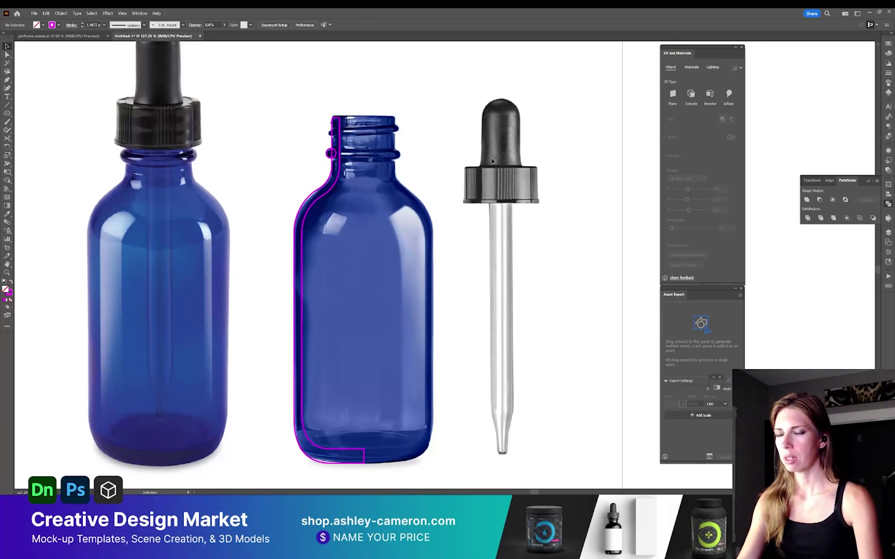
- Draw a rectangle over the left half of the dropper's rubber bulb and round its outer top corner to follow the dome
{"action": "key", "text": "m"}
{"action": "left_click_drag", "start_coordinate": [479, 97], "coordinate": [501, 167]}
{"action": "key", "text": "v"}
{"action": "left_click_drag", "start_coordinate": [478, 132], "coordinate": [502, 119]}
{"action": "key", "text": "a"}
{"action": "left_click", "coordinate": [476, 103]}
{"action": "left_click", "coordinate": [482, 99]}
- Flare the bulb outline's base outwards with a smooth curve, using an added anchor point just above the lower outer corner
{"action": "key", "text": "z"}
{"action": "left_click_drag", "start_coordinate": [436, 80], "coordinate": [575, 228]}
{"action": "key", "text": "p"}
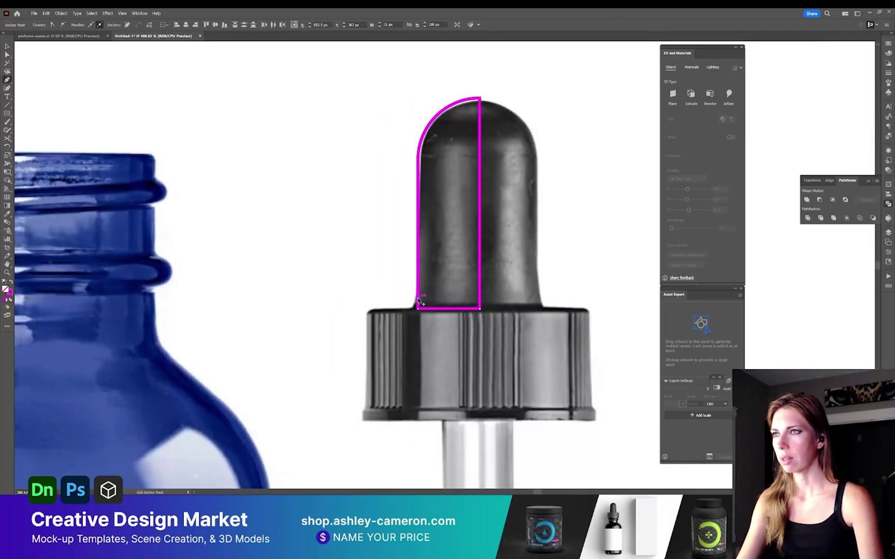
{"action": "left_click", "coordinate": [420, 302]}
{"action": "key", "text": "a"}
{"action": "left_click_drag", "start_coordinate": [417, 309], "coordinate": [372, 288]}
{"action": "key", "text": "ctrl+z"}
{"action": "left_click", "coordinate": [418, 298]}
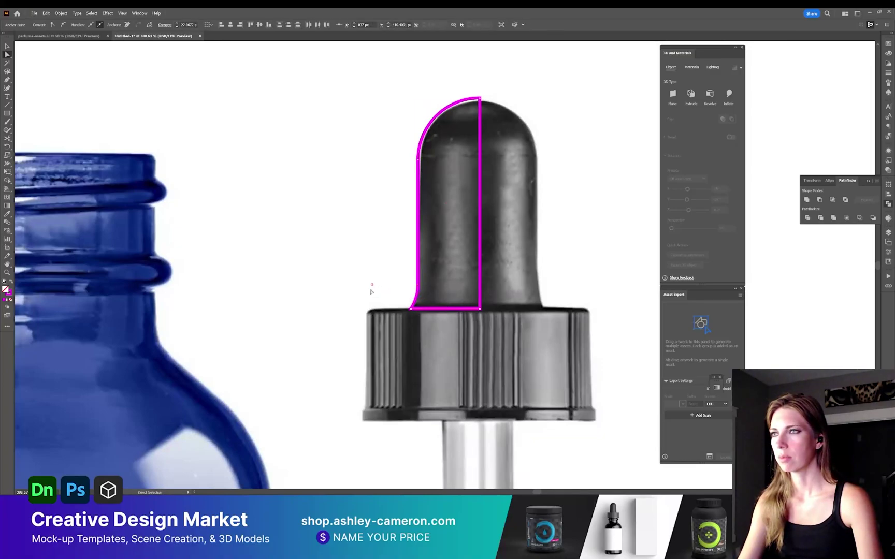
{"action": "key", "text": "v"}
{"action": "left_click", "coordinate": [371, 288]}
{"action": "key", "text": "ctrl+minus"}
{"action": "key", "text": "ctrl+minus"}
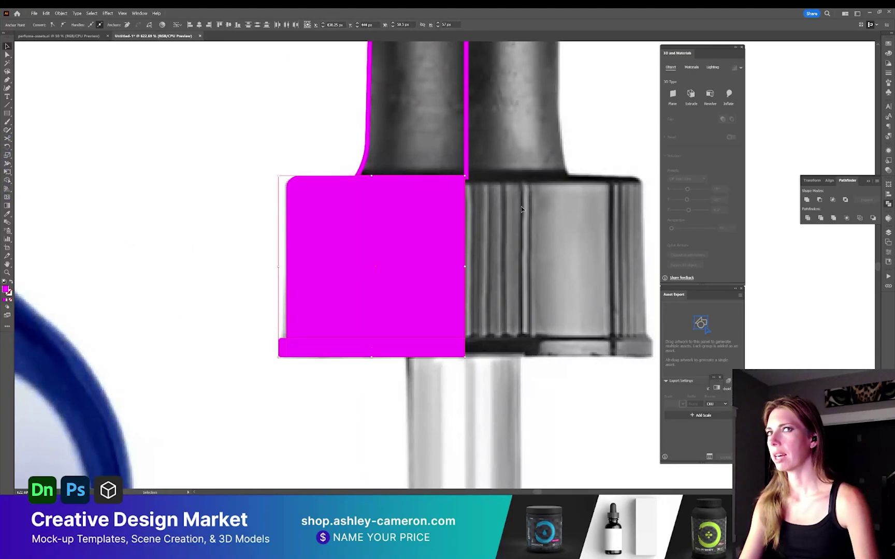
- Unite the cap's body and lower lip into one half-profile and swap its fill for a stroke
{"action": "left_click", "coordinate": [806, 199]}
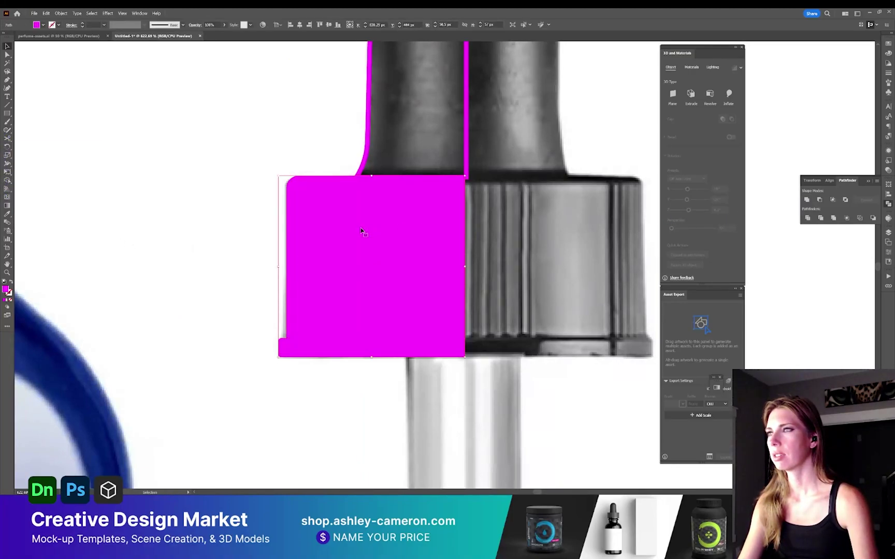
{"action": "key", "text": "shift+x"}
{"action": "key", "text": "ctrl+minus"}
{"action": "key", "text": "ctrl+minus"}
{"action": "key", "text": "ctrl+minus"}
{"action": "key", "text": "ctrl+minus"}
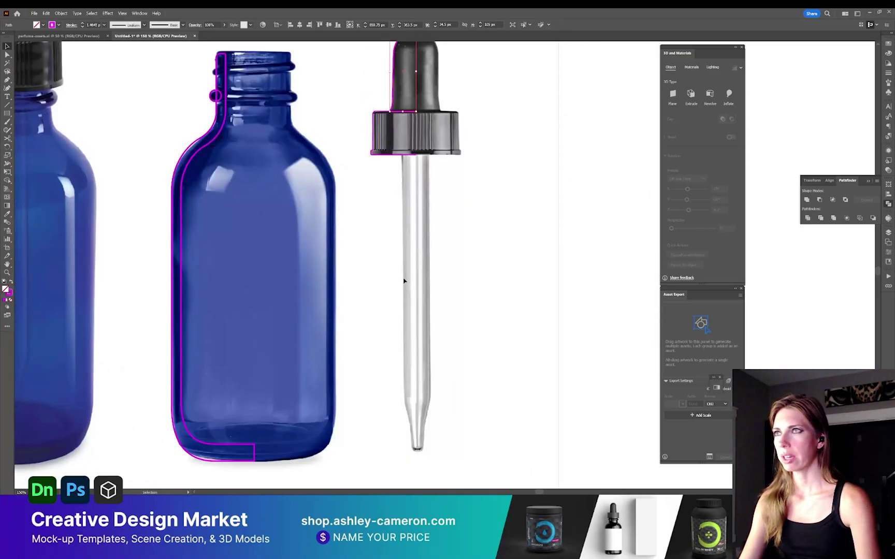
- Draw a rectangle over the left half of the glass pipette and add an anchor point where the taper begins
{"action": "key", "text": "m"}
{"action": "left_click_drag", "start_coordinate": [414, 156], "coordinate": [412, 452]}
{"action": "key", "text": "p"}
{"action": "left_click", "coordinate": [402, 401]}
{"action": "key", "text": "a"}
- Add an anchor point midway down the pipette's taper and move it and the shoulder point inwards to follow the glass edge
{"action": "key", "text": "z"}
{"action": "left_click_drag", "start_coordinate": [361, 318], "coordinate": [450, 483]}
{"action": "key", "text": "v"}
{"action": "key", "text": "p"}
{"action": "left_click", "coordinate": [449, 333]}
{"action": "key", "text": "a"}
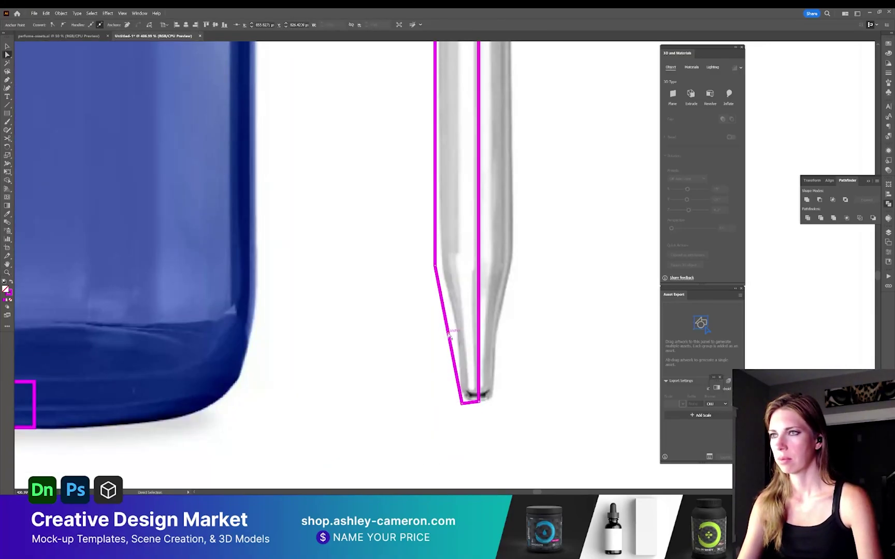
{"action": "left_click_drag", "start_coordinate": [448, 333], "coordinate": [458, 333]}
{"action": "left_click_drag", "start_coordinate": [435, 266], "coordinate": [441, 268]}
- Round the shoulder, mid-taper and outer tip corners of the pipette outline
{"action": "left_click_drag", "start_coordinate": [449, 268], "coordinate": [494, 264]}
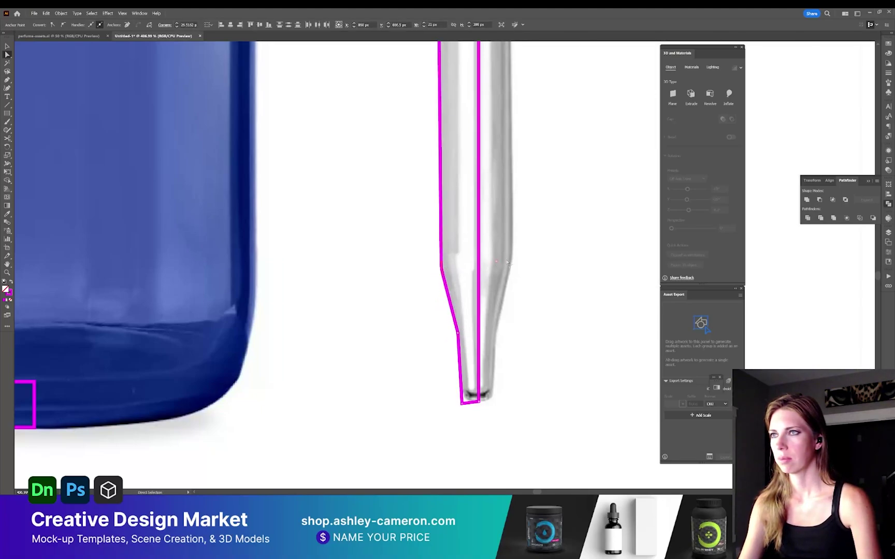
{"action": "left_click", "coordinate": [458, 334]}
{"action": "left_click_drag", "start_coordinate": [450, 334], "coordinate": [364, 348]}
{"action": "left_click", "coordinate": [462, 403]}
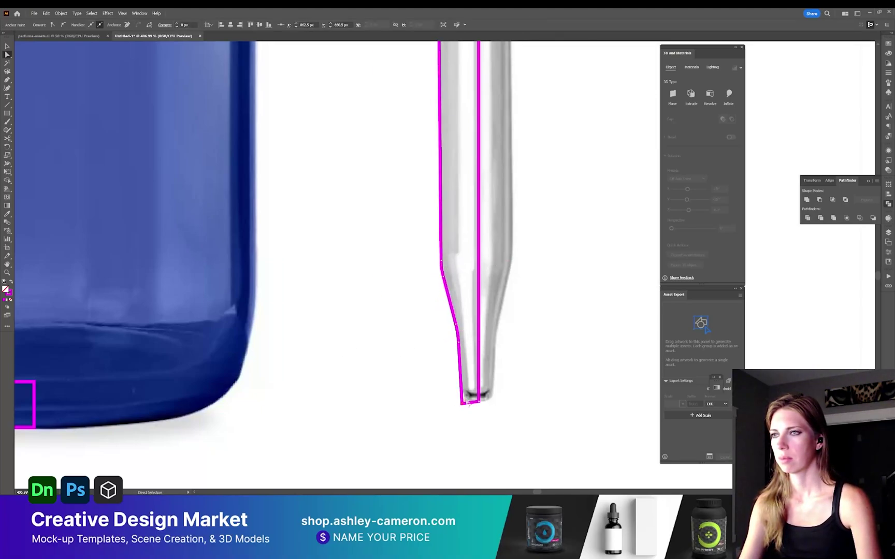
{"action": "left_click_drag", "start_coordinate": [468, 398], "coordinate": [473, 390]}
- Delete the vertical segment of the pipette outline that runs along its centre line
{"action": "key", "text": "v"}
{"action": "left_click", "coordinate": [516, 356]}
{"action": "key", "text": "a"}
{"action": "left_click", "coordinate": [479, 354]}
{"action": "key", "text": "Delete"}
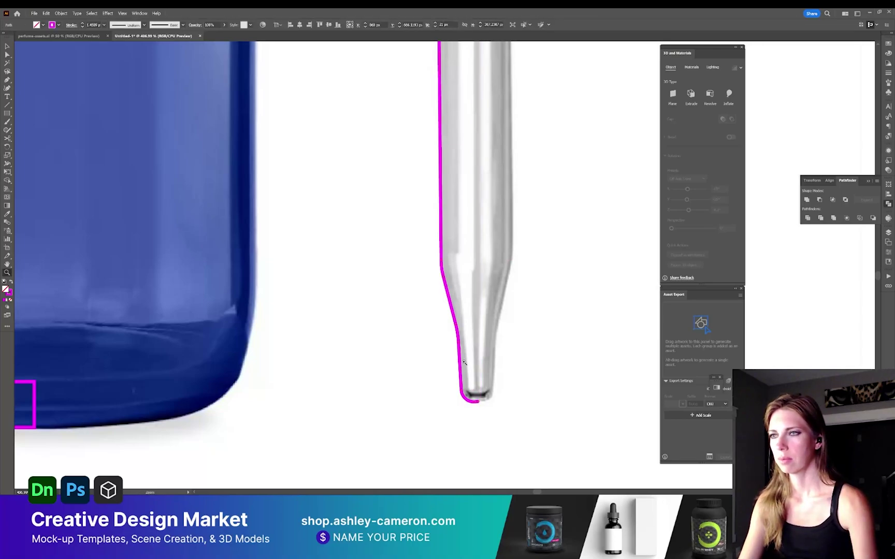
{"action": "key", "text": "ctrl+0"}
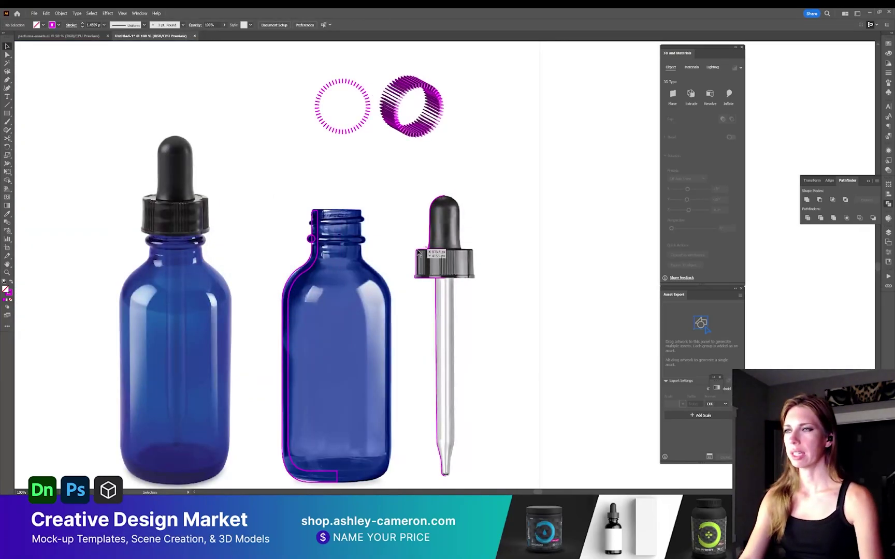
- Draw a 4 × 15 px filled rectangle above the dropper and turn it into a radial repeat
{"action": "left_click", "coordinate": [357, 131]}
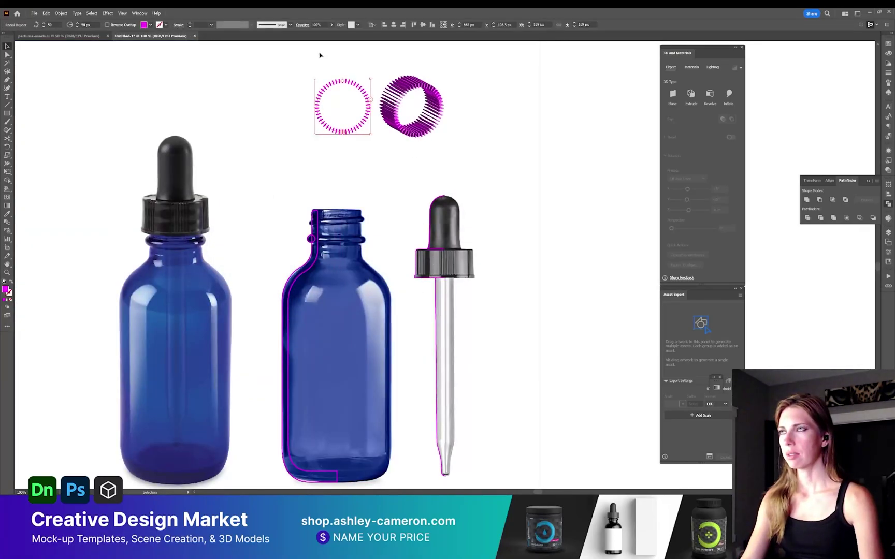
{"action": "left_click", "coordinate": [441, 162]}
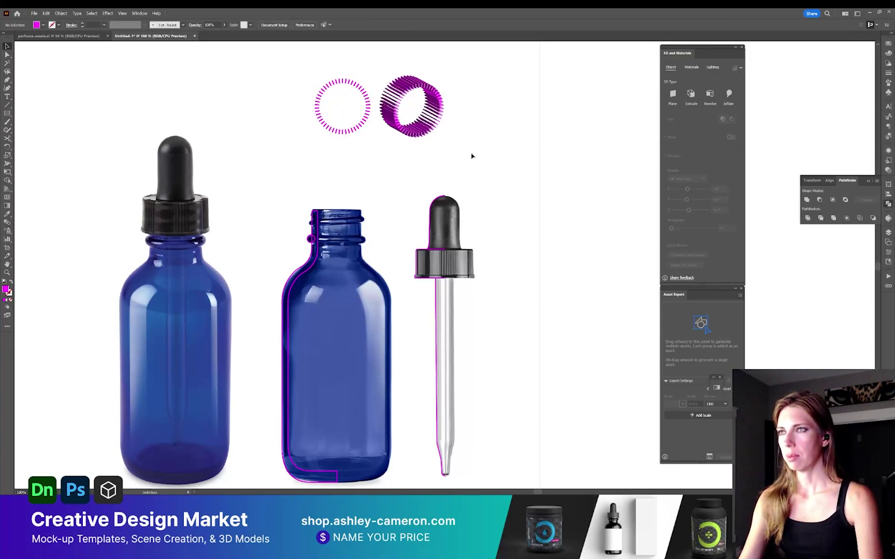
{"action": "key", "text": "m"}
{"action": "left_click_drag", "start_coordinate": [465, 145], "coordinate": [467, 154]}
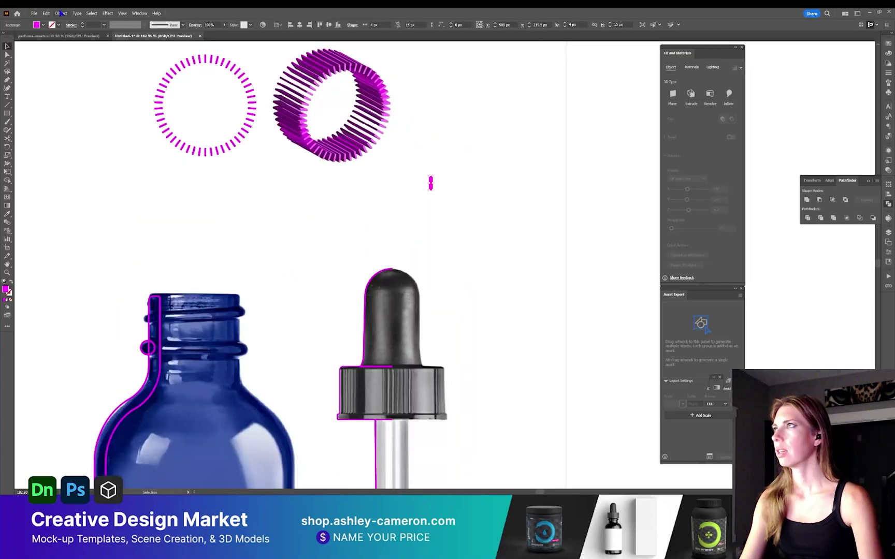
{"action": "left_click", "coordinate": [61, 13]}
{"action": "mouse_move", "coordinate": [101, 223]}
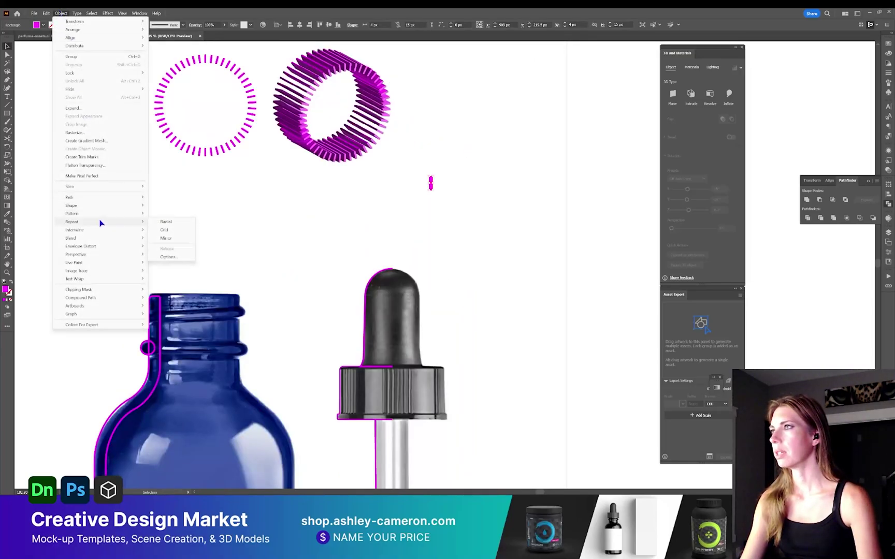
{"action": "left_click", "coordinate": [164, 221]}
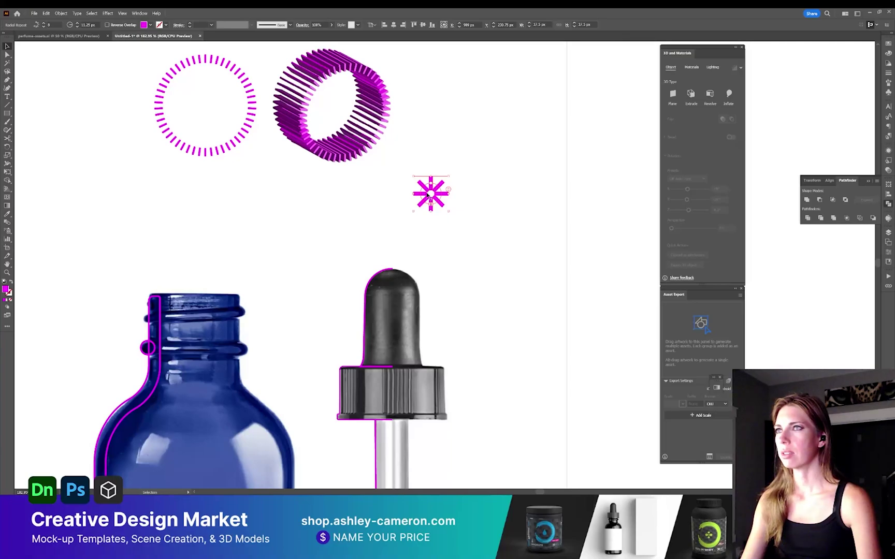
- Set the radial repeat's radius to 50 px and its number of instances to 38
{"action": "double_click", "coordinate": [89, 25]}
{"action": "type", "text": "50"}
{"action": "key", "text": "Return"}
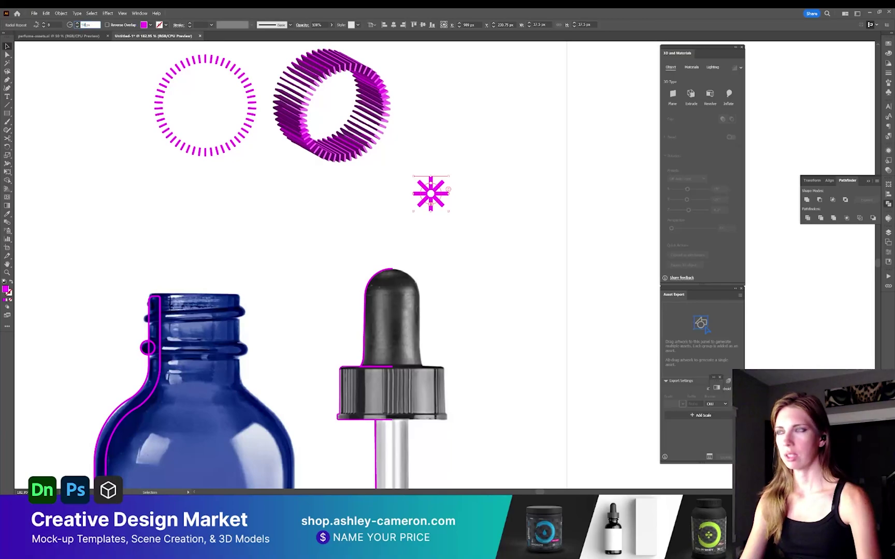
{"action": "left_click", "coordinate": [50, 25]}
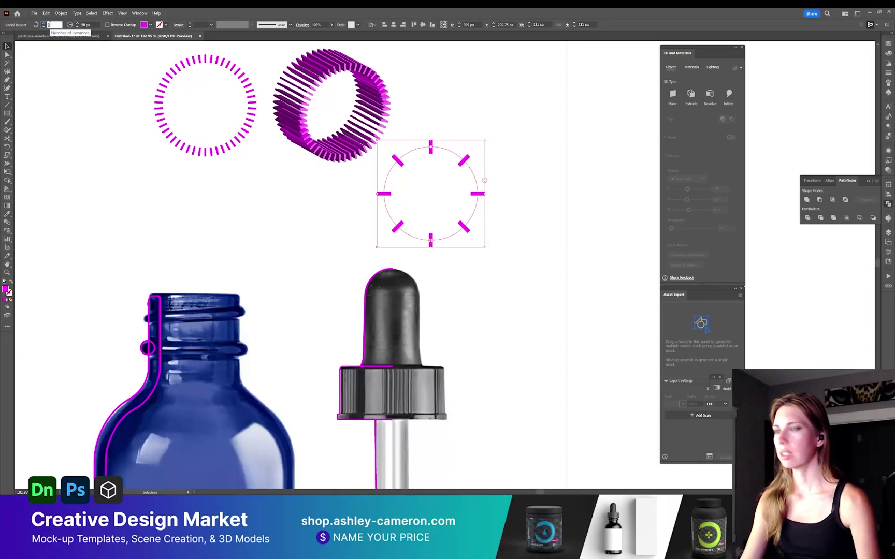
{"action": "type", "text": "40"}
{"action": "key", "text": "Return"}
{"action": "left_click", "coordinate": [51, 25]}
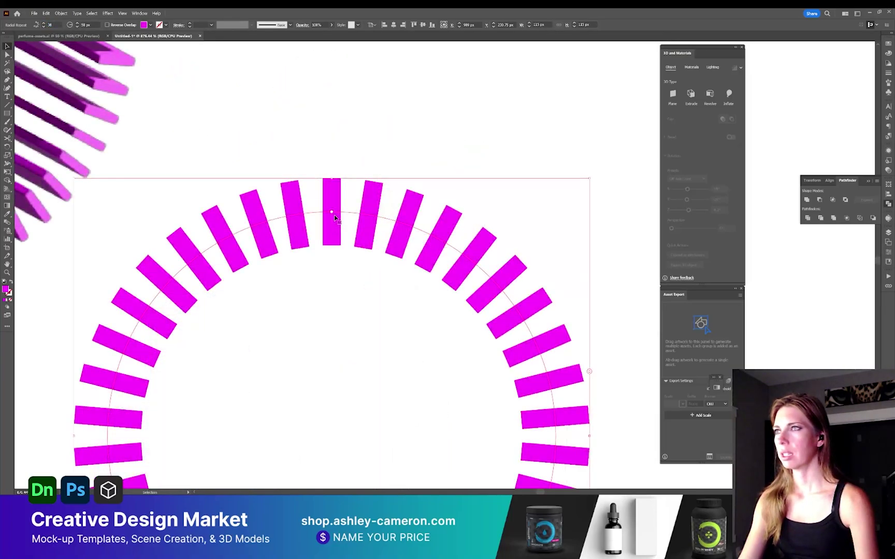
- Open the radial repeat for editing and round the source bar's corners by about 0.78 px
{"action": "double_click", "coordinate": [332, 224]}
{"action": "left_click_drag", "start_coordinate": [345, 230], "coordinate": [394, 228]}
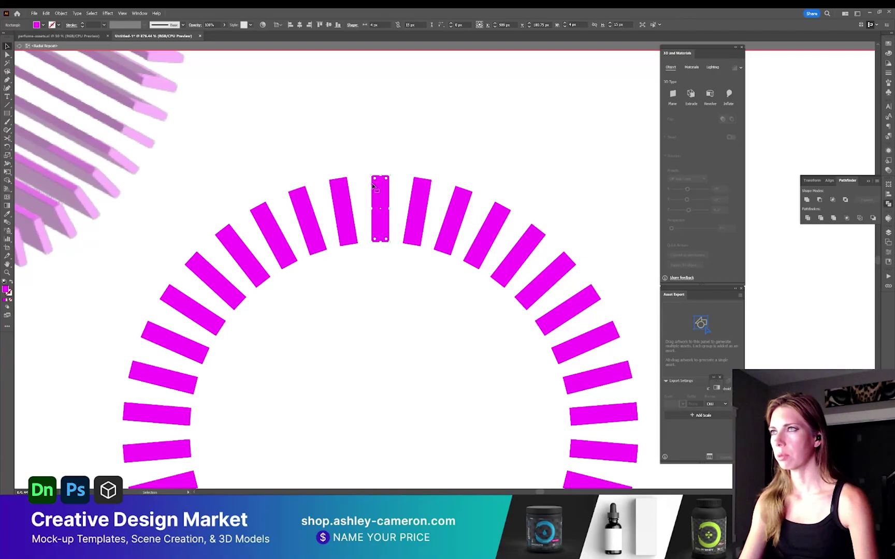
{"action": "left_click_drag", "start_coordinate": [375, 181], "coordinate": [379, 181]}
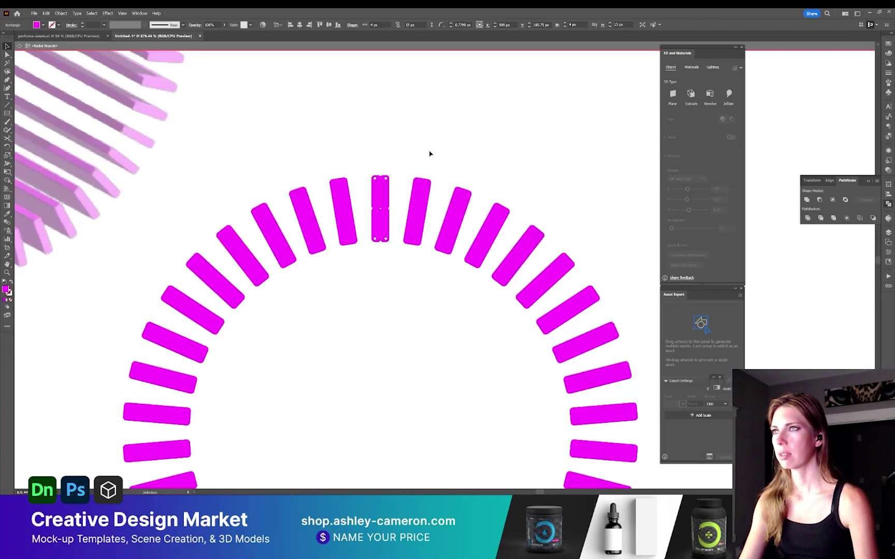
{"action": "left_click", "coordinate": [555, 339]}
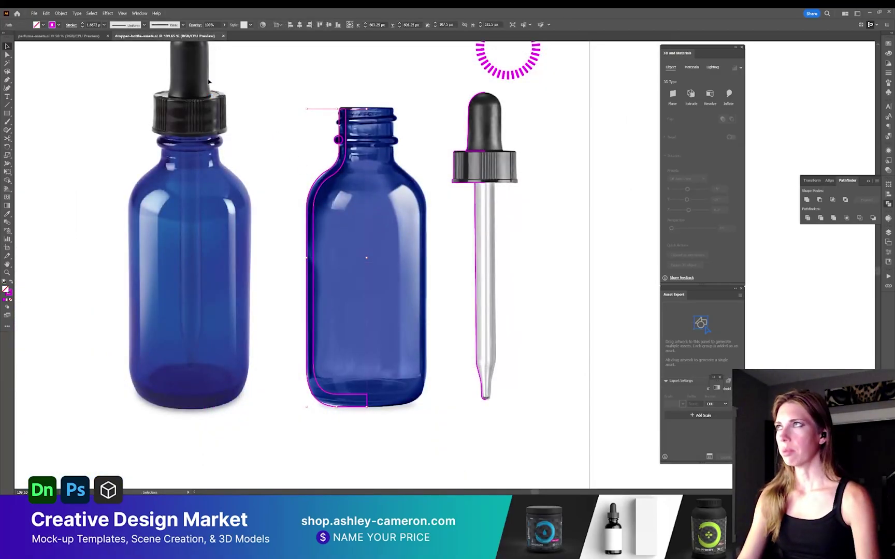
{"action": "left_click", "coordinate": [124, 14]}
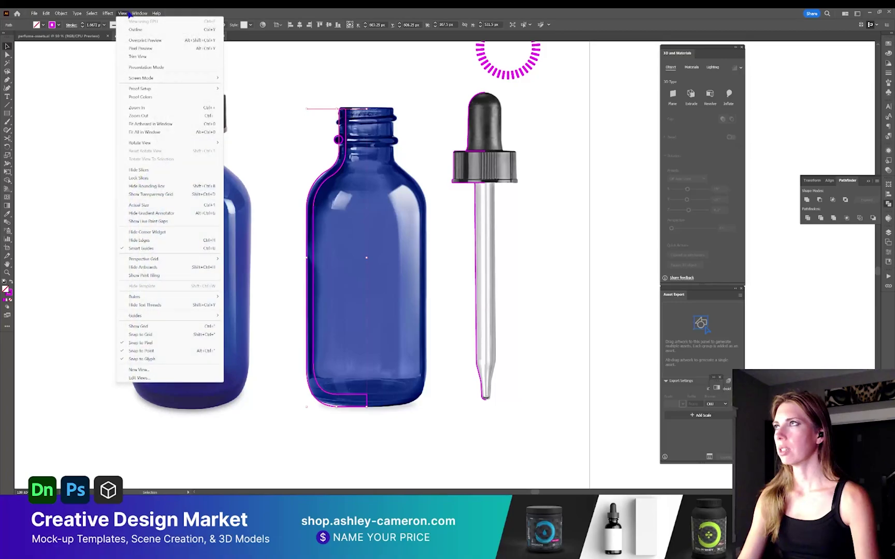
{"action": "mouse_move", "coordinate": [140, 13]}
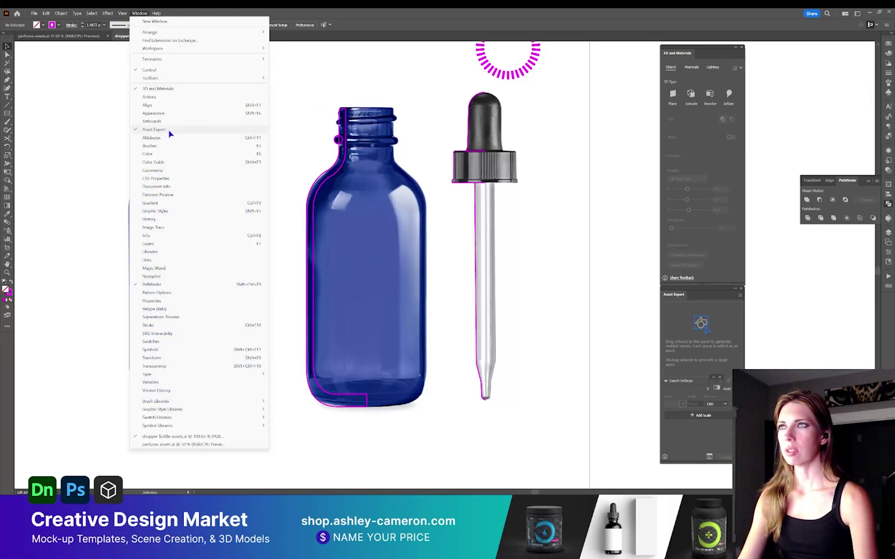
- Swap the bottle profile's stroke for a fill and revolve it in 3D with the offset direction from the right edge
{"action": "left_click", "coordinate": [342, 188]}
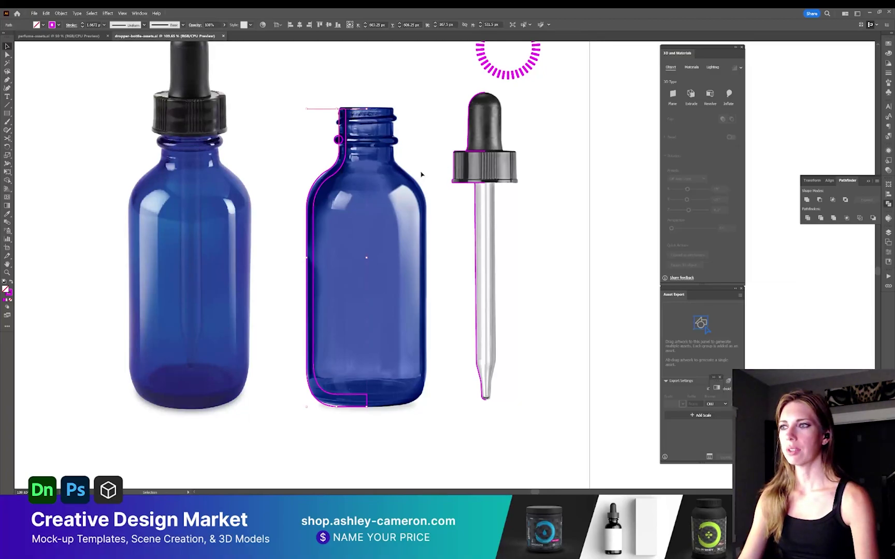
{"action": "key", "text": "shift+x"}
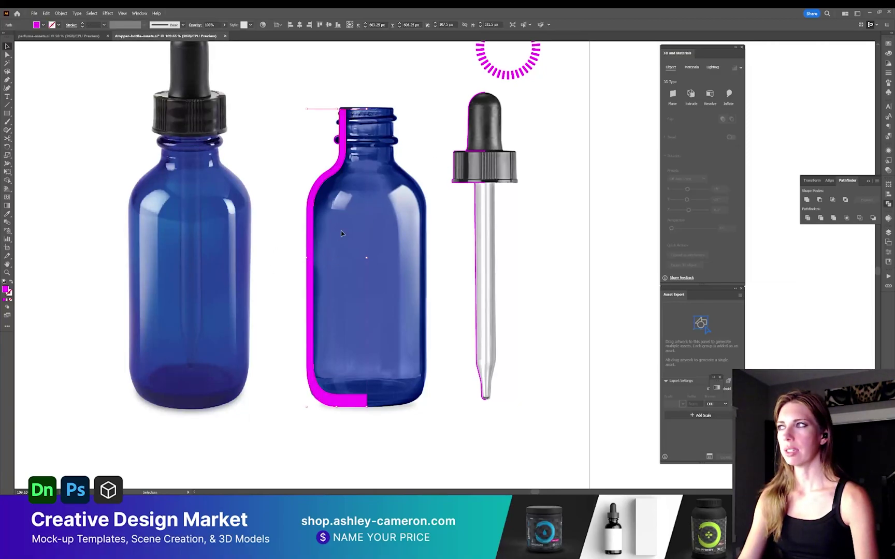
{"action": "left_click", "coordinate": [711, 94]}
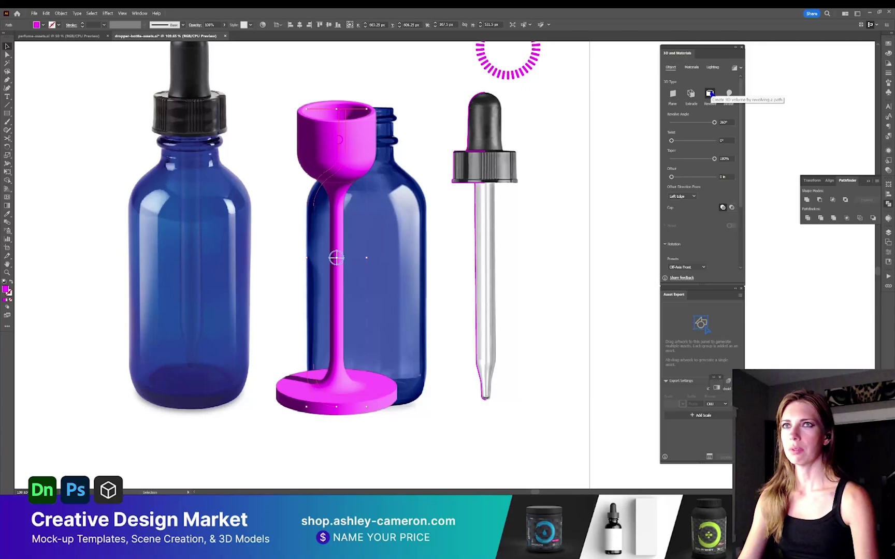
{"action": "left_click", "coordinate": [681, 196]}
{"action": "left_click", "coordinate": [686, 211]}
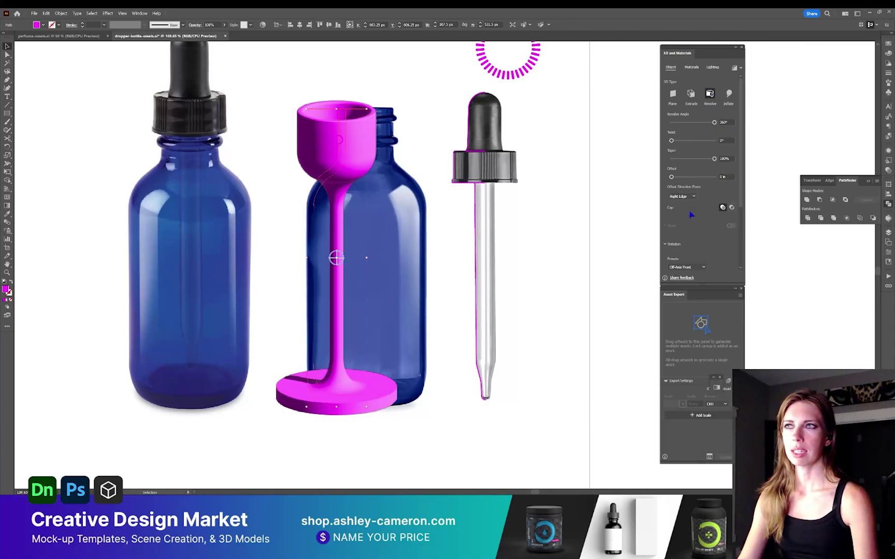
- Revolve the small circle on the bottle neck in 3D and increase its offset to form a ring around the neck
{"action": "left_click", "coordinate": [339, 140]}
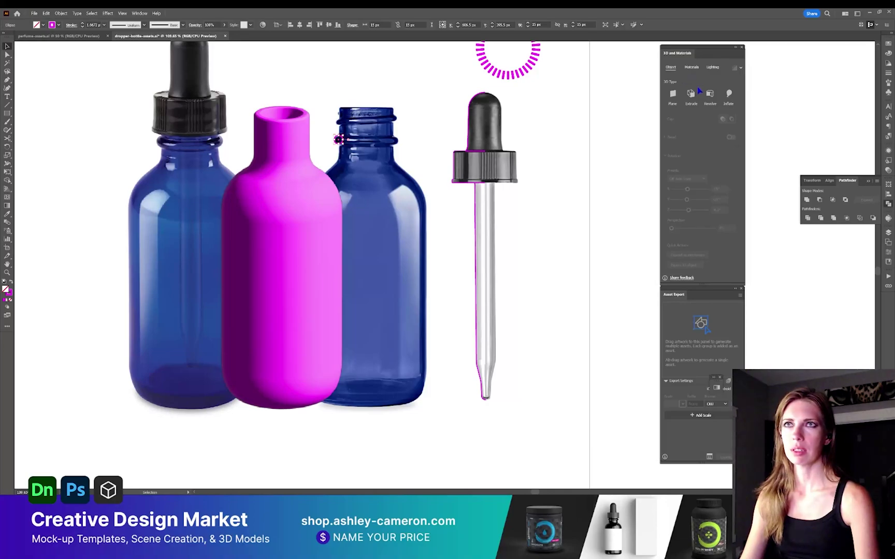
{"action": "left_click", "coordinate": [711, 94]}
{"action": "left_click_drag", "start_coordinate": [674, 178], "coordinate": [677, 177]}
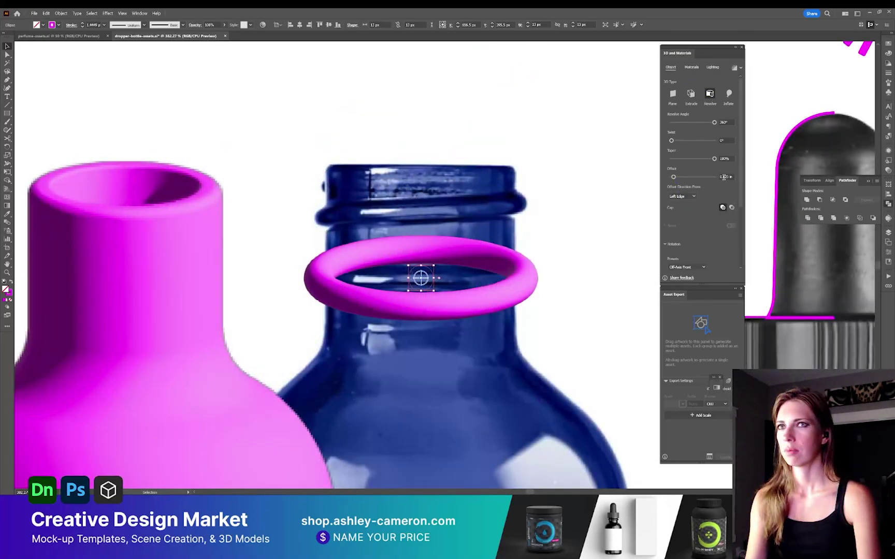
{"action": "left_click", "coordinate": [726, 176]}
{"action": "key", "text": "ctrl+1"}
- Revolve the rubber bulb profile in 3D with the offset direction from the right edge, and revolve the cap profile the same way
{"action": "left_click", "coordinate": [473, 231]}
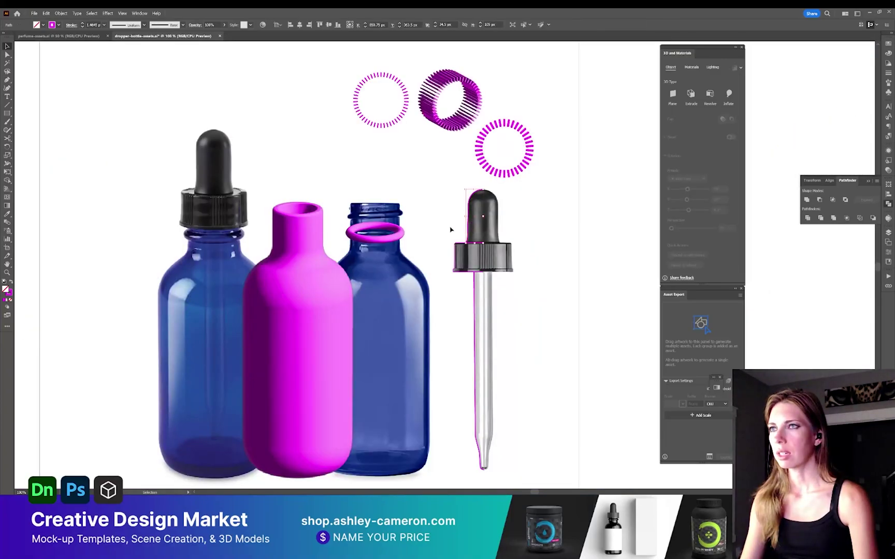
{"action": "left_click", "coordinate": [711, 95]}
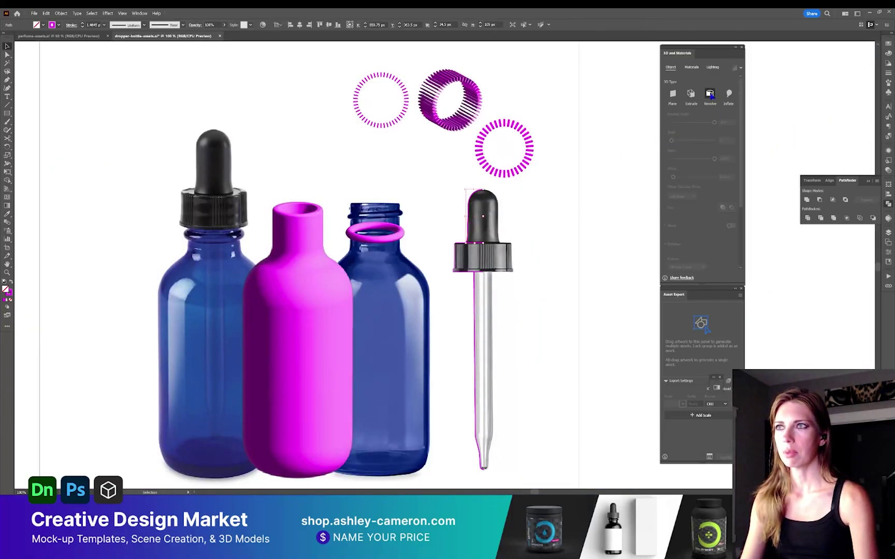
{"action": "left_click", "coordinate": [681, 196]}
{"action": "left_click", "coordinate": [683, 212]}
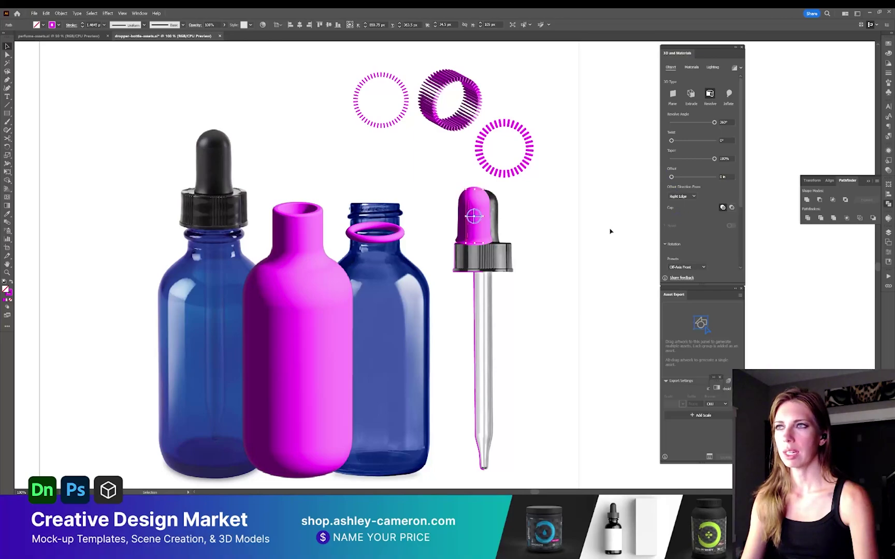
{"action": "left_click", "coordinate": [454, 257]}
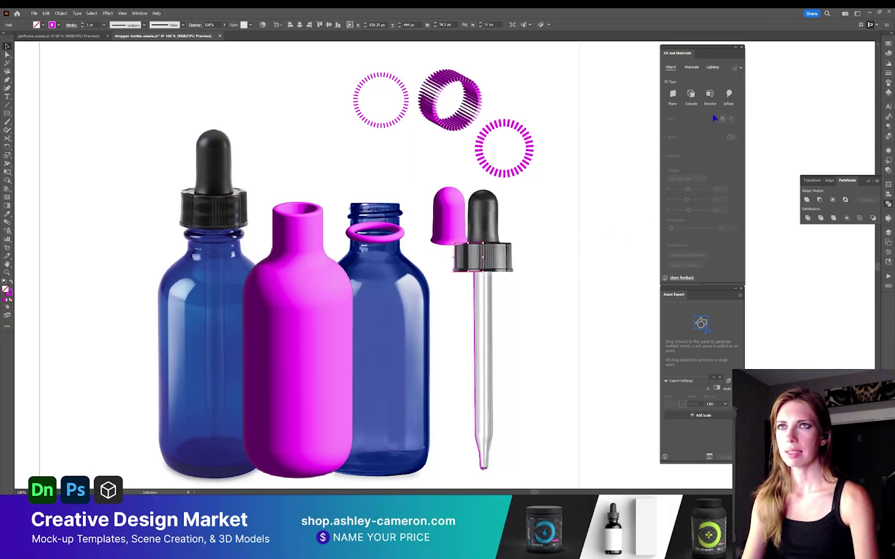
{"action": "left_click", "coordinate": [710, 95]}
- Move the thick-barred radial ring up beside the ribbed cylinder, place the thin-barred one over the dropper bulb and extrude it in 3D
{"action": "left_click", "coordinate": [514, 174]}
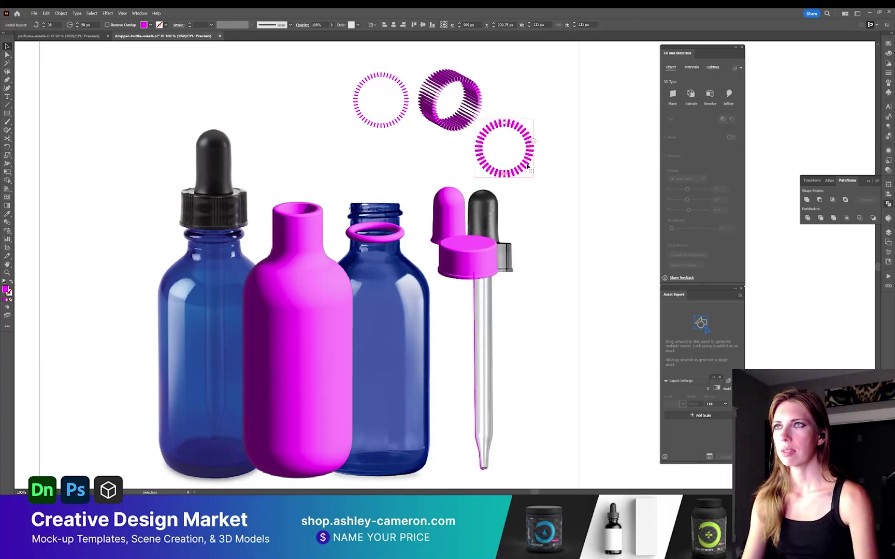
{"action": "left_click_drag", "start_coordinate": [527, 166], "coordinate": [558, 106]}
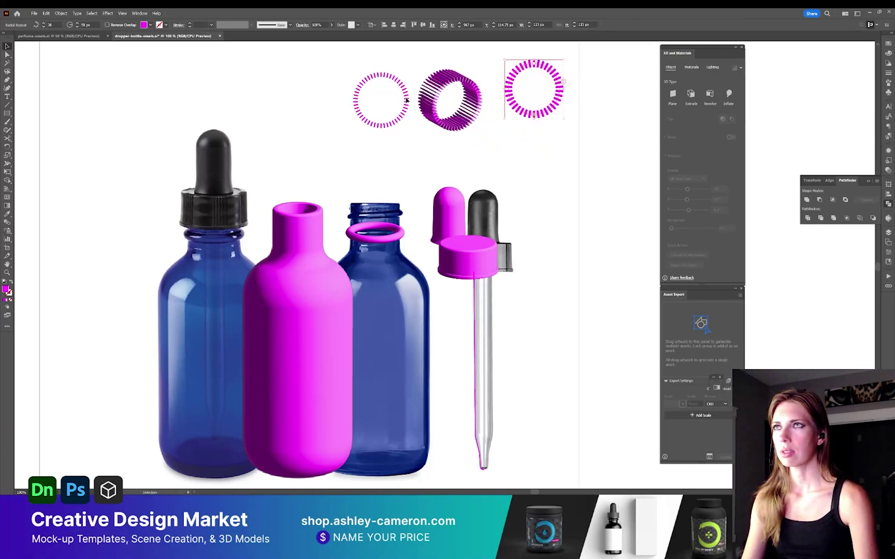
{"action": "left_click_drag", "start_coordinate": [407, 100], "coordinate": [525, 189]}
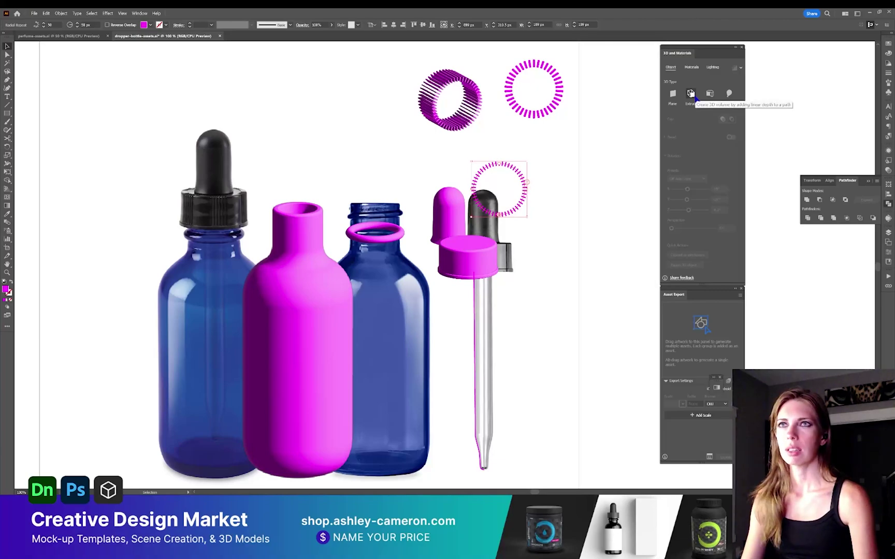
{"action": "left_click", "coordinate": [691, 94]}
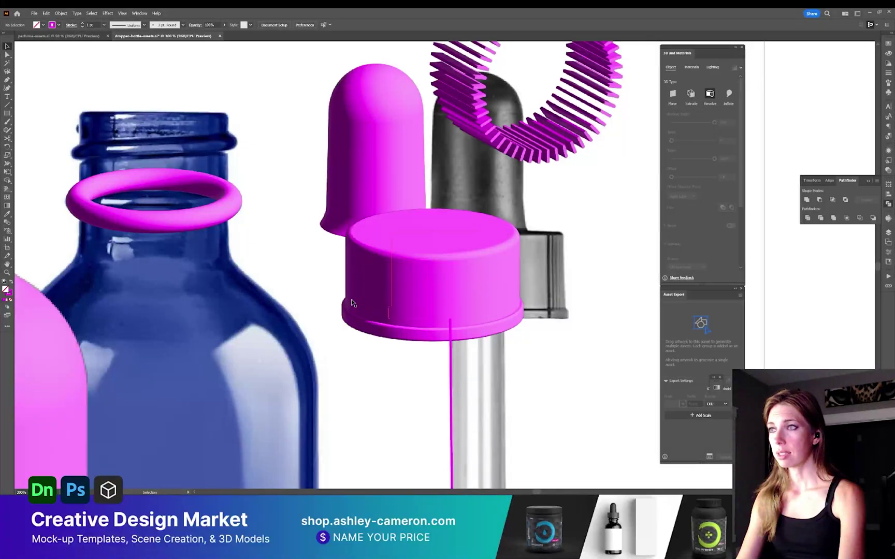
- Revolve the pipette profile in 3D with the offset direction from the right edge
{"action": "key", "text": "ctrl+minus"}
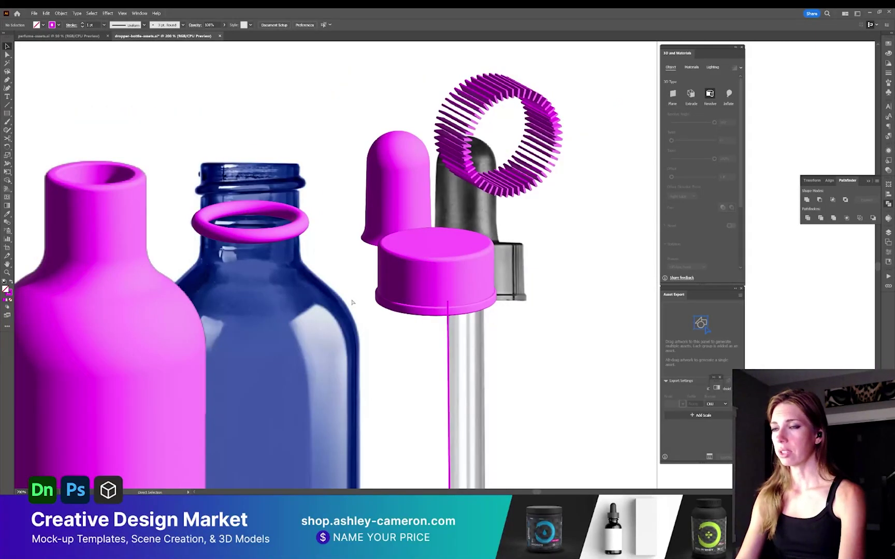
{"action": "key", "text": "ctrl+minus"}
{"action": "key", "text": "ctrl+minus"}
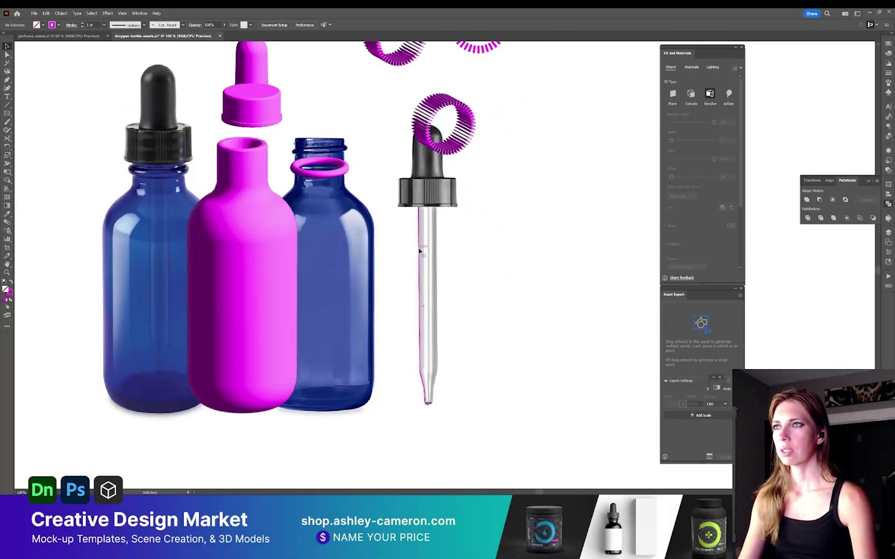
{"action": "left_click", "coordinate": [419, 249]}
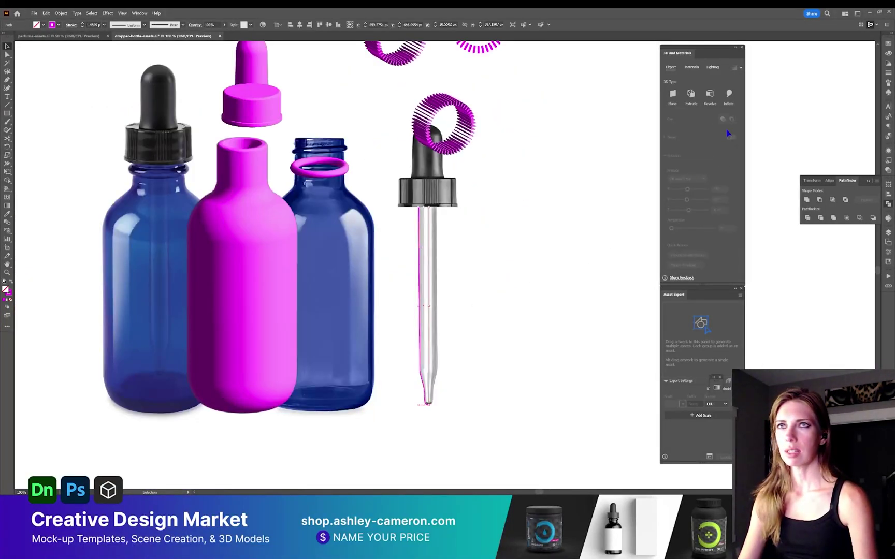
{"action": "left_click", "coordinate": [710, 94]}
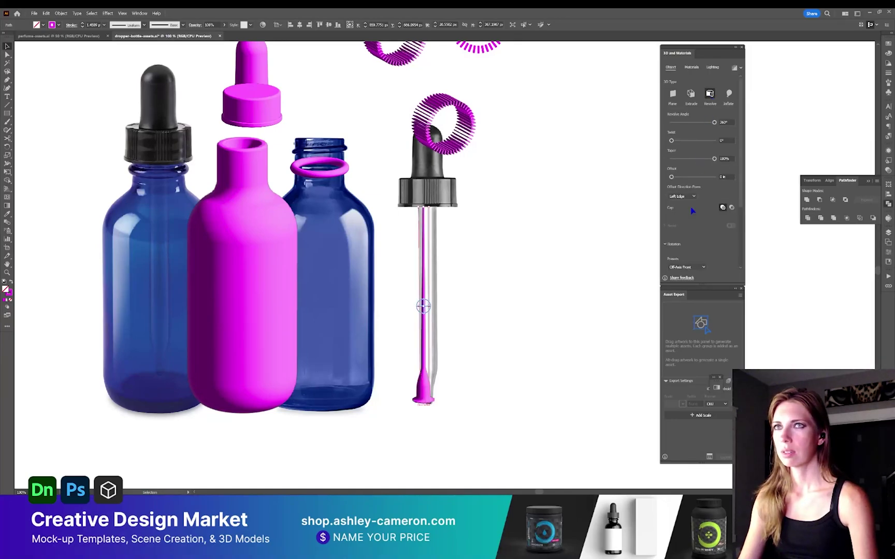
{"action": "left_click", "coordinate": [691, 207]}
- Thicken the pipette profile's stroke to 3 pt and try swapping its stroke and fill
{"action": "left_click", "coordinate": [83, 23]}
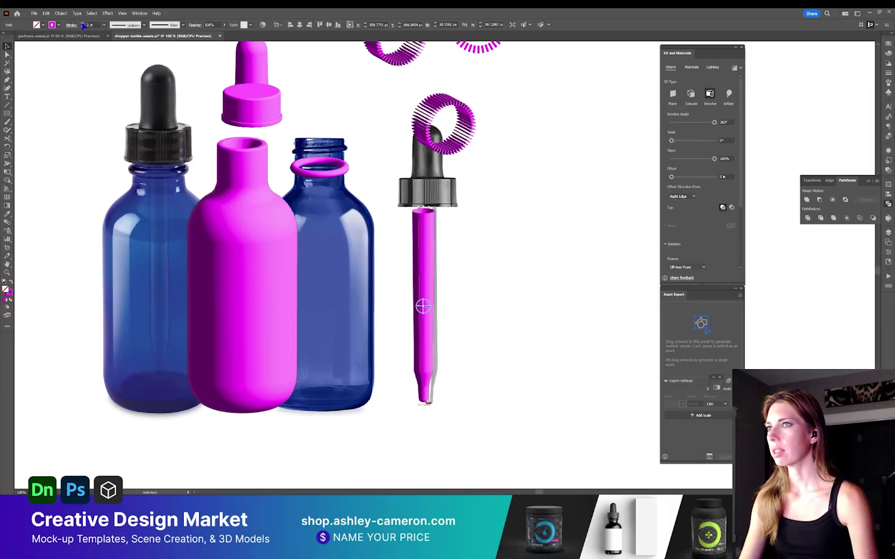
{"action": "left_click", "coordinate": [83, 24]}
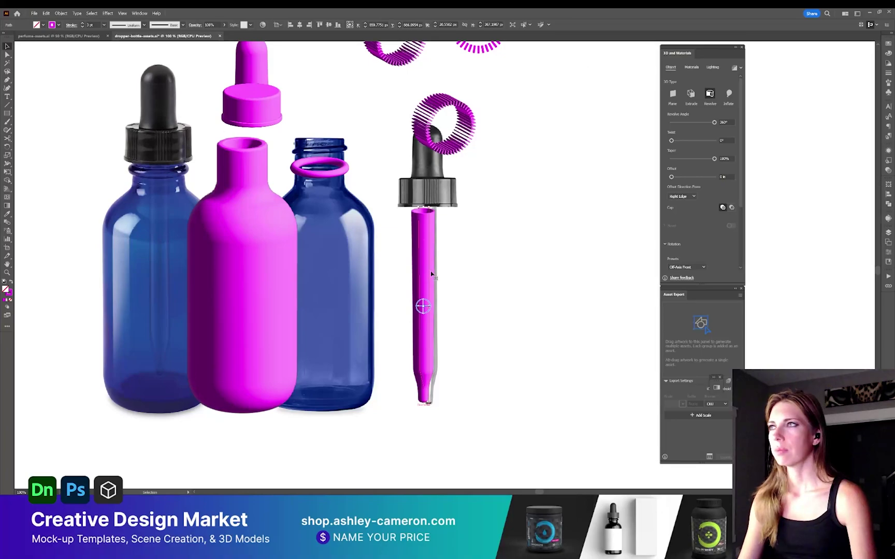
{"action": "key", "text": "shift+x"}
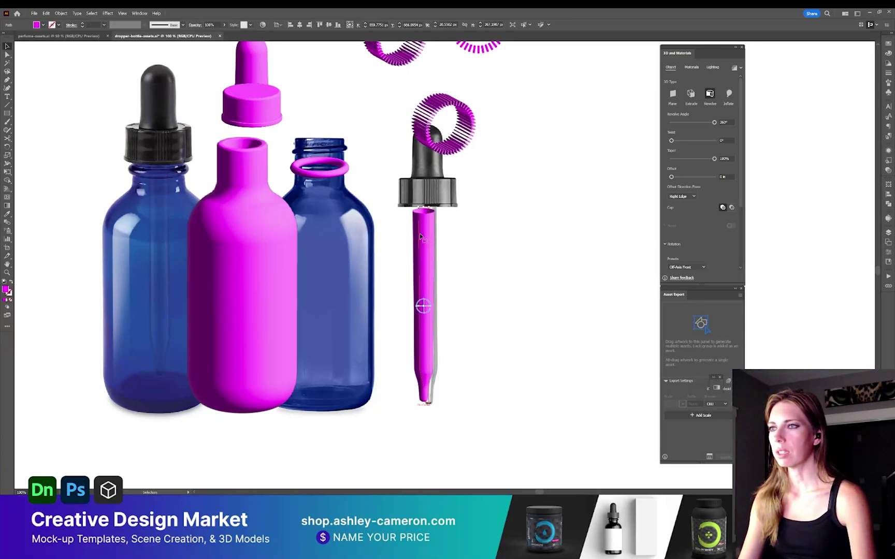
{"action": "key", "text": "shift+x"}
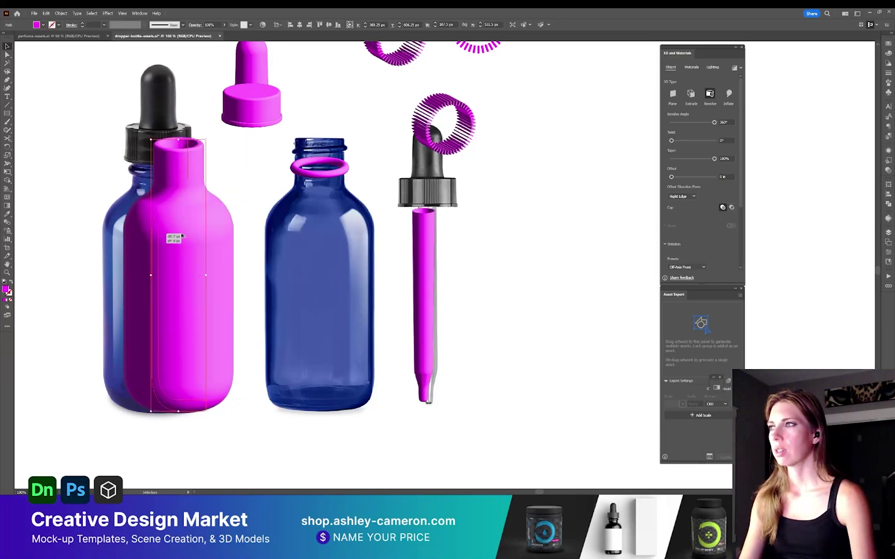
- Duplicate the revolved bottle over the empty bottle photo and delete the copy's 3D and Materials effect
{"action": "mouse_move", "coordinate": [160, 235]}
{"action": "left_mouse_down"}
{"action": "mouse_move", "coordinate": [289, 235]}
{"action": "mouse_move", "coordinate": [270, 238]}
{"action": "left_mouse_up"}
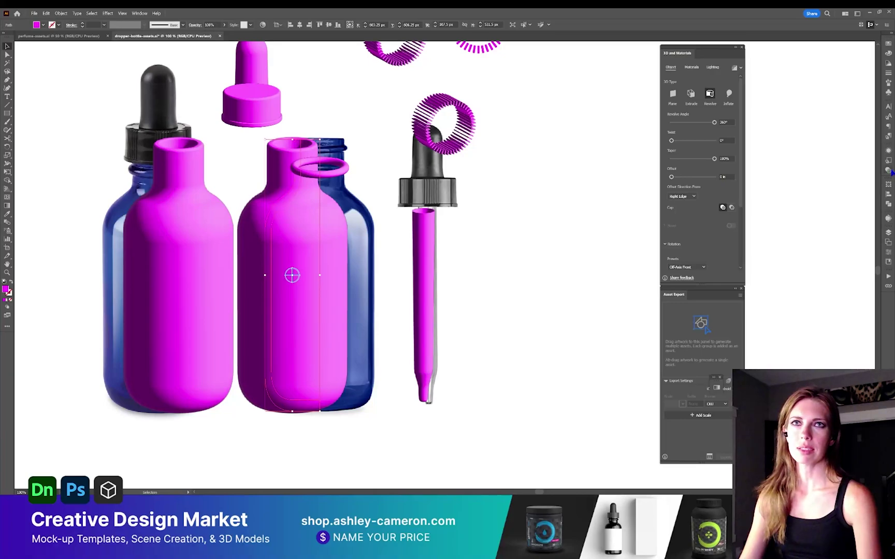
{"action": "left_click", "coordinate": [888, 151]}
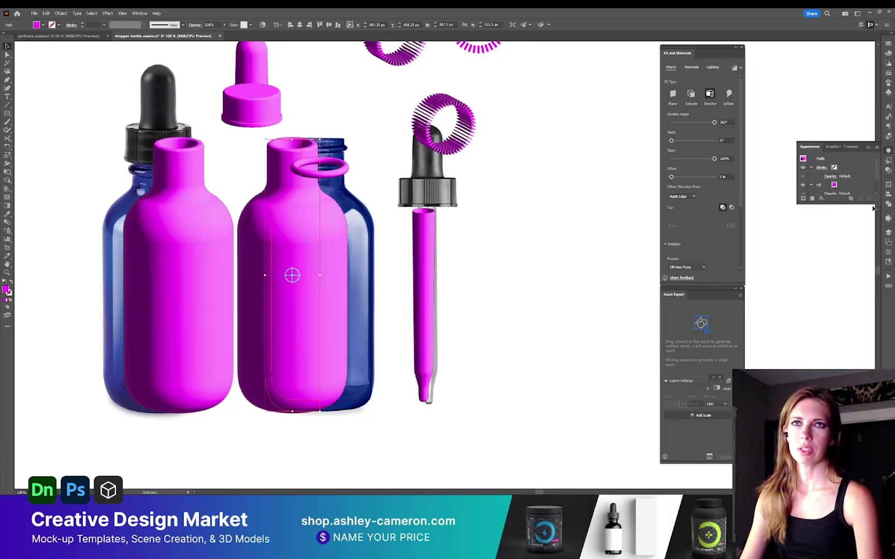
{"action": "left_click_drag", "start_coordinate": [873, 203], "coordinate": [874, 271]}
{"action": "left_click", "coordinate": [849, 207]}
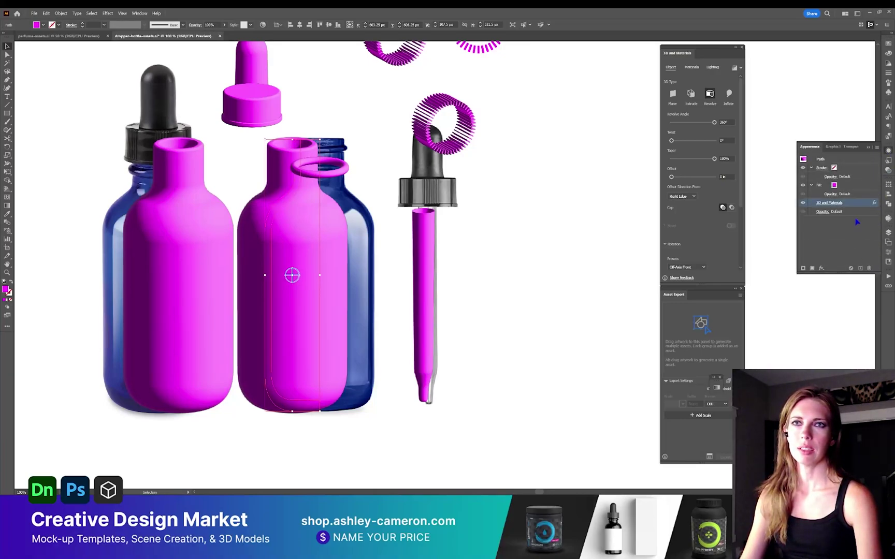
{"action": "left_click", "coordinate": [870, 269]}
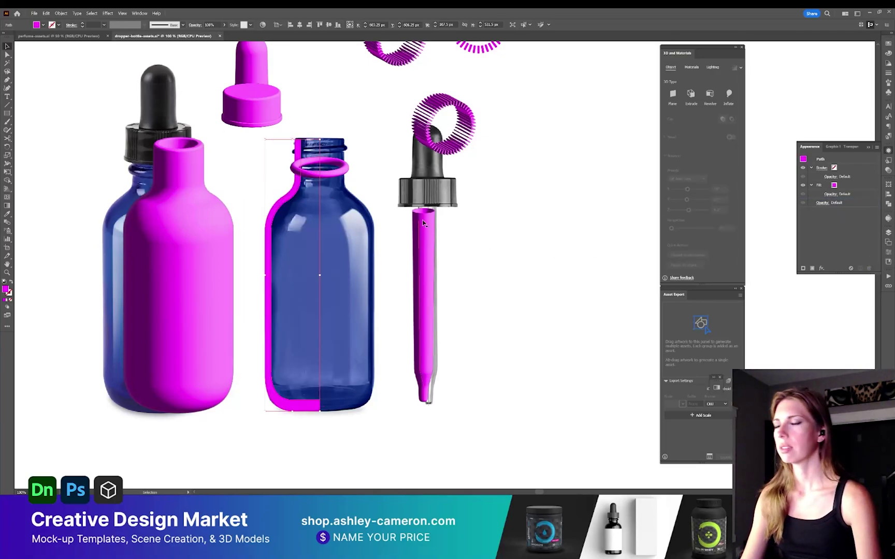
- Swap the copied profile's fill for a stroke, cut it at the neck and inner base corner, and delete everything except the inner contour
{"action": "key", "text": "shift+x"}
{"action": "scroll", "coordinate": [285, 209], "scroll_direction": "up", "scroll_amount": 3}
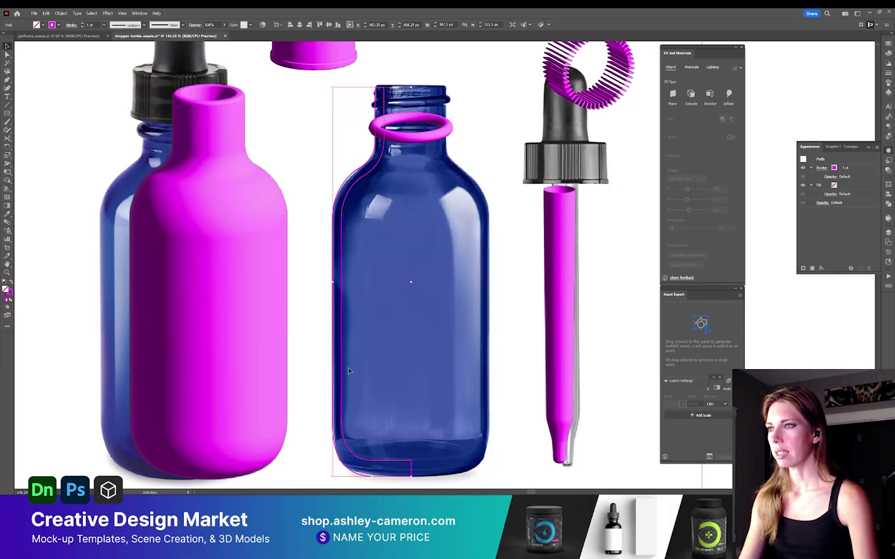
{"action": "key", "text": "c"}
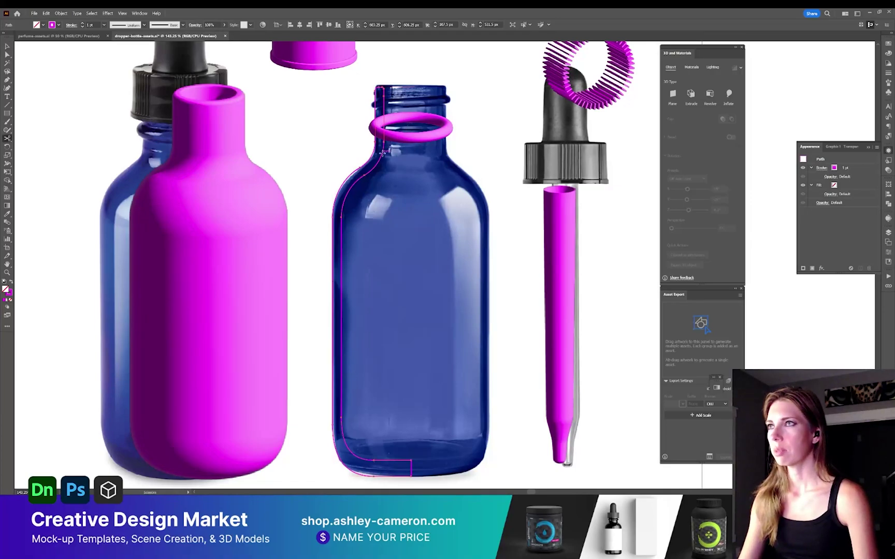
{"action": "left_click", "coordinate": [412, 461]}
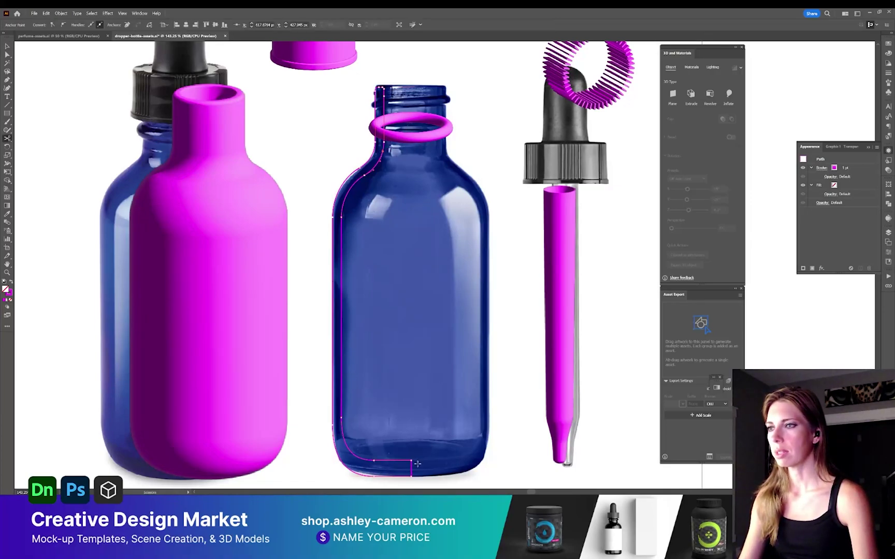
{"action": "key", "text": "v"}
{"action": "key", "text": "Delete"}
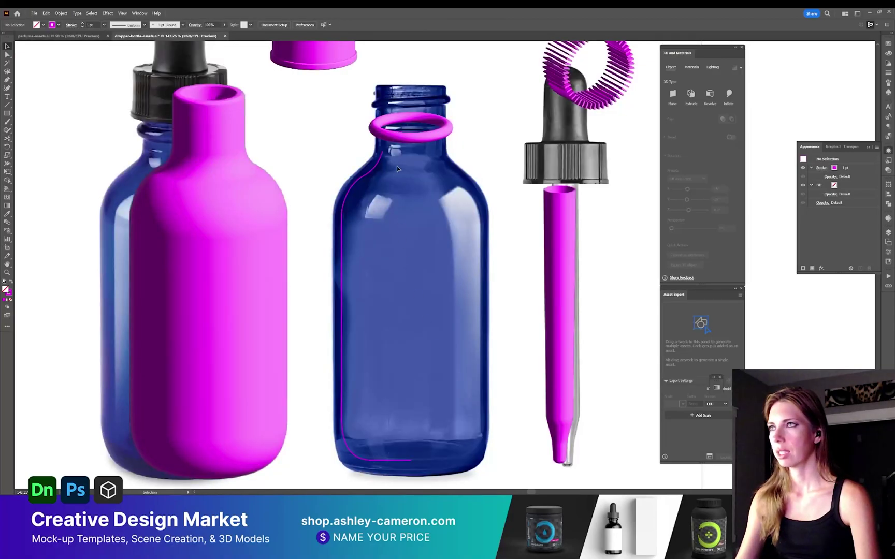
- Shift the remaining inner contour slightly inward from the bottle wall, keeping its end at the centre axis
{"action": "left_click_drag", "start_coordinate": [393, 359], "coordinate": [372, 336]}
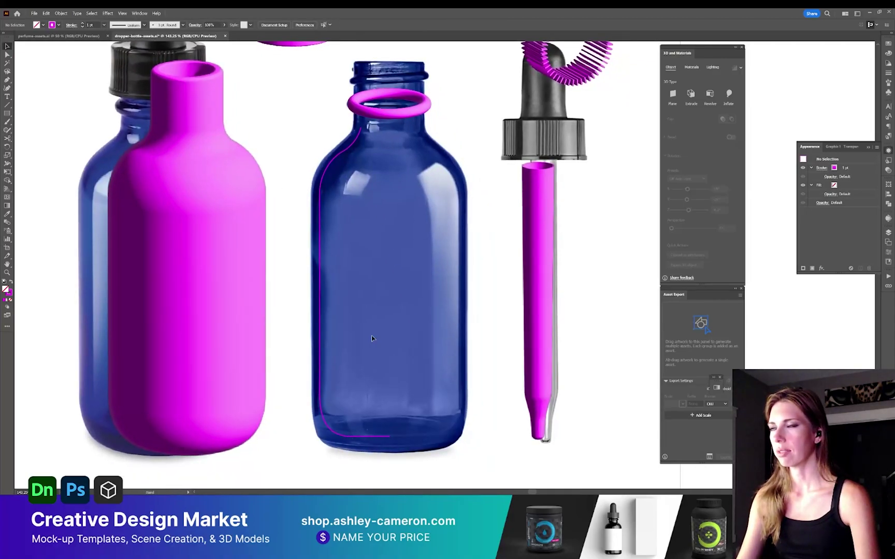
{"action": "key", "text": "a"}
{"action": "left_click", "coordinate": [322, 190]}
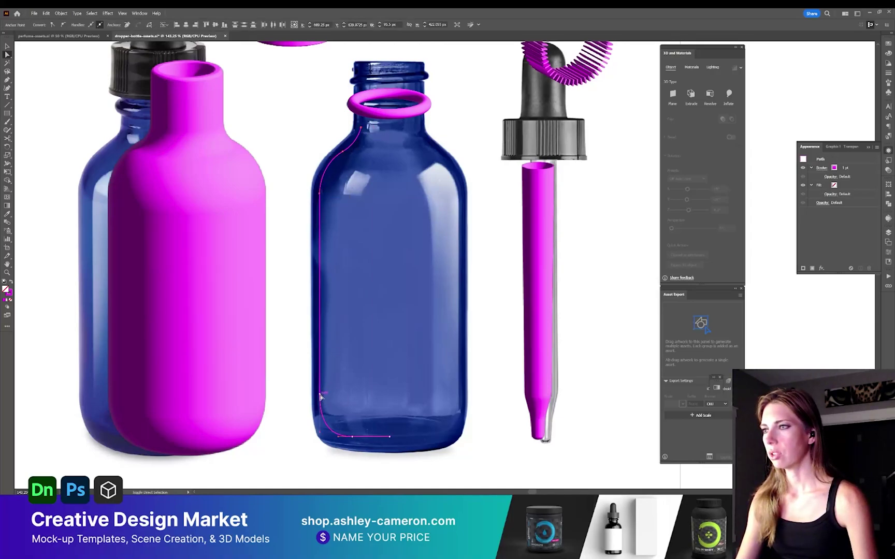
- Extend the contour's upper end with a horizontal segment to the bottle's centre axis and select the corner anchor at the neck
{"action": "key", "text": "p"}
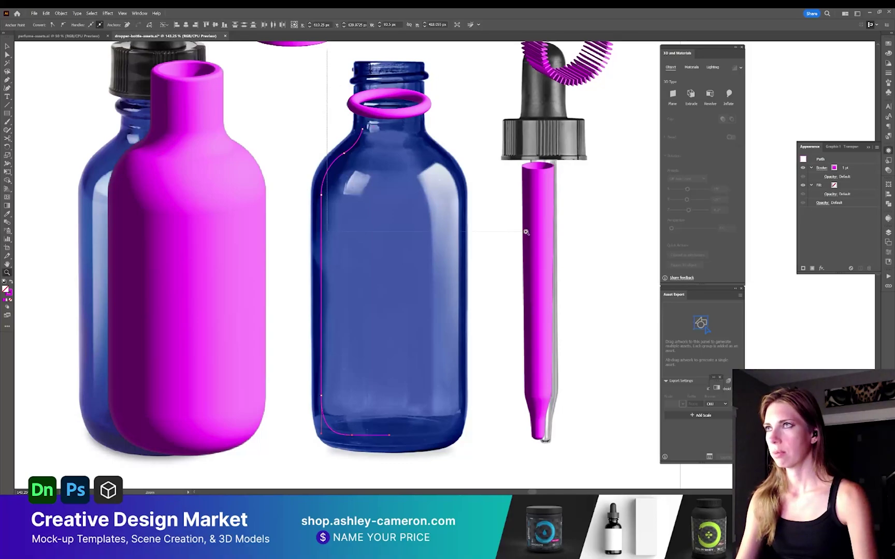
{"action": "scroll", "coordinate": [329, 60], "scroll_direction": "up", "scroll_amount": 3}
{"action": "left_click", "coordinate": [340, 237]}
{"action": "left_click_drag", "start_coordinate": [348, 240], "coordinate": [399, 243]}
{"action": "key", "text": "a"}
{"action": "left_click", "coordinate": [340, 237]}
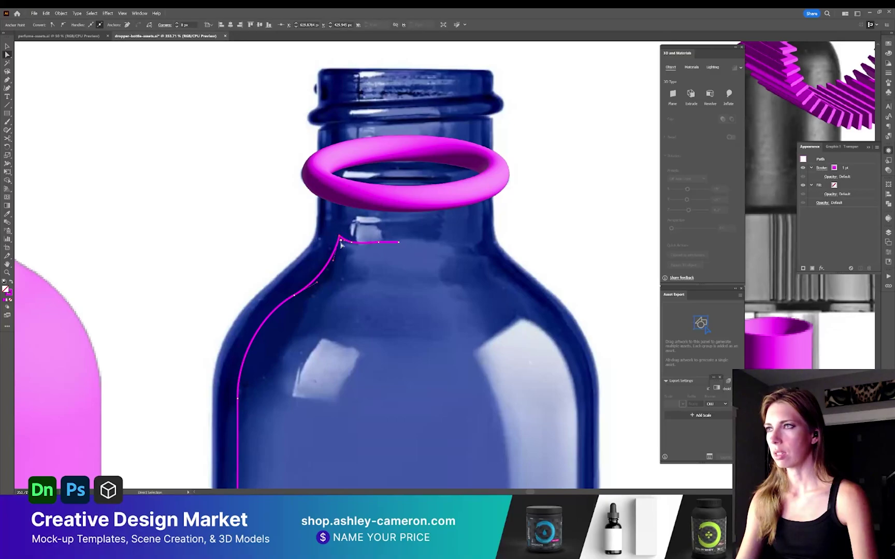
- Revolve the inner contour in 3D with the offset direction from the right edge to form the liquid body
{"action": "key", "text": "ctrl+1"}
{"action": "key", "text": "v"}
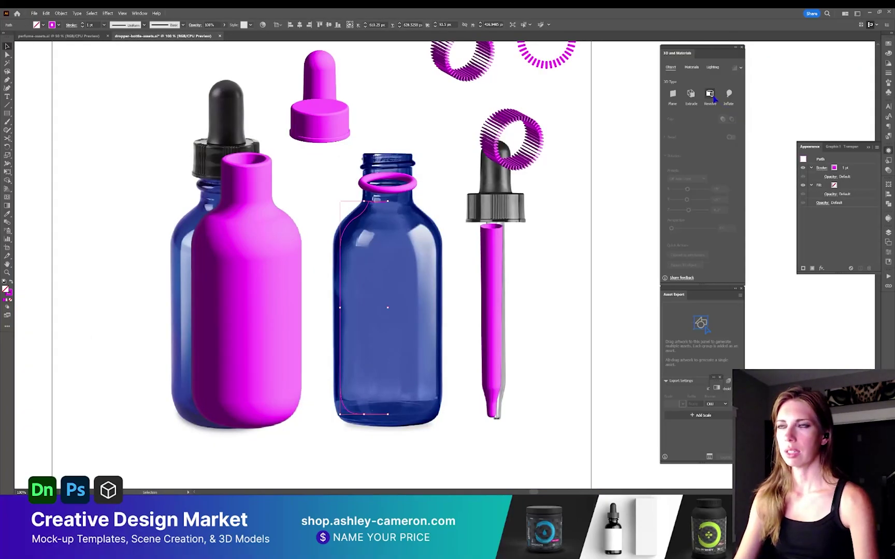
{"action": "left_click", "coordinate": [711, 95]}
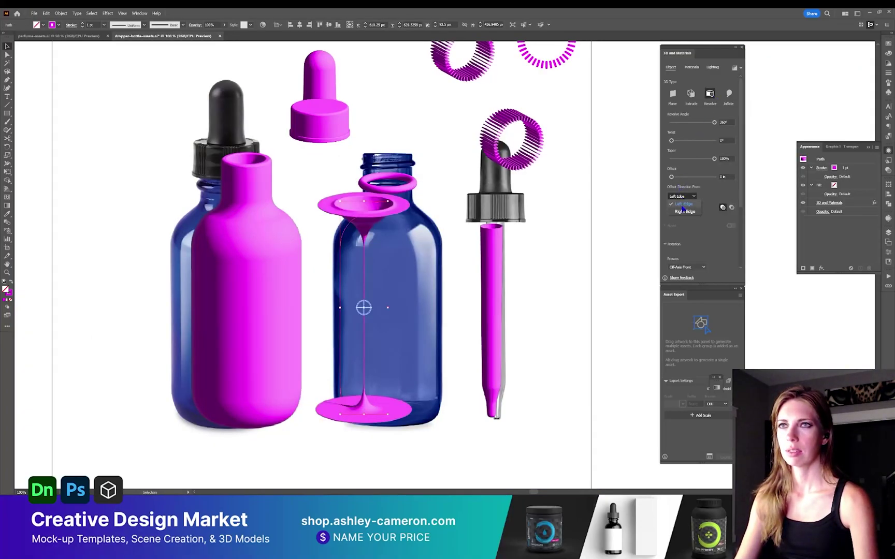
{"action": "left_click", "coordinate": [682, 196]}
{"action": "left_click", "coordinate": [684, 206]}
{"action": "key", "text": "a"}
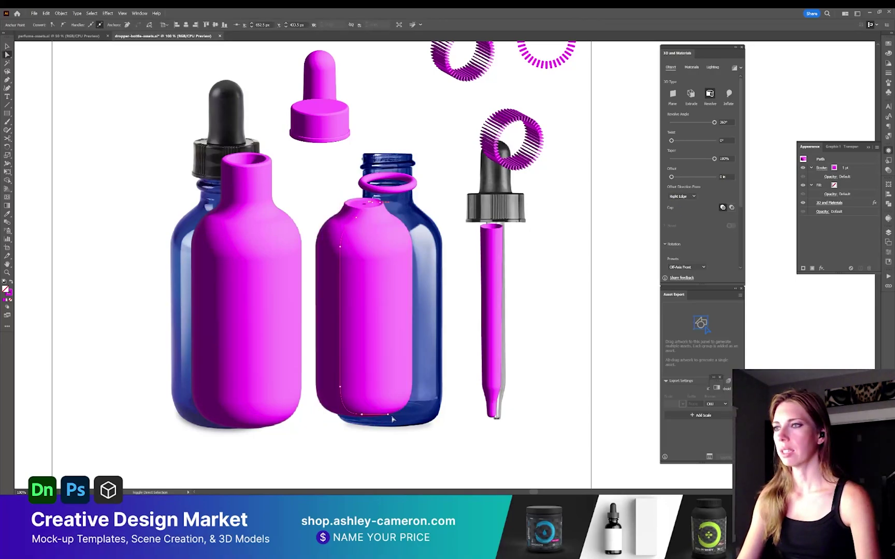
{"action": "left_click", "coordinate": [388, 417]}
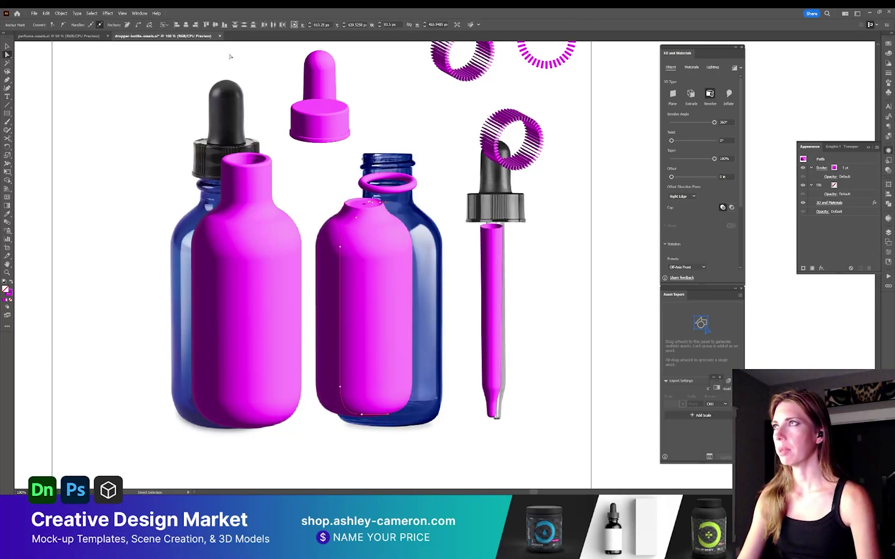
{"action": "key", "text": "v"}
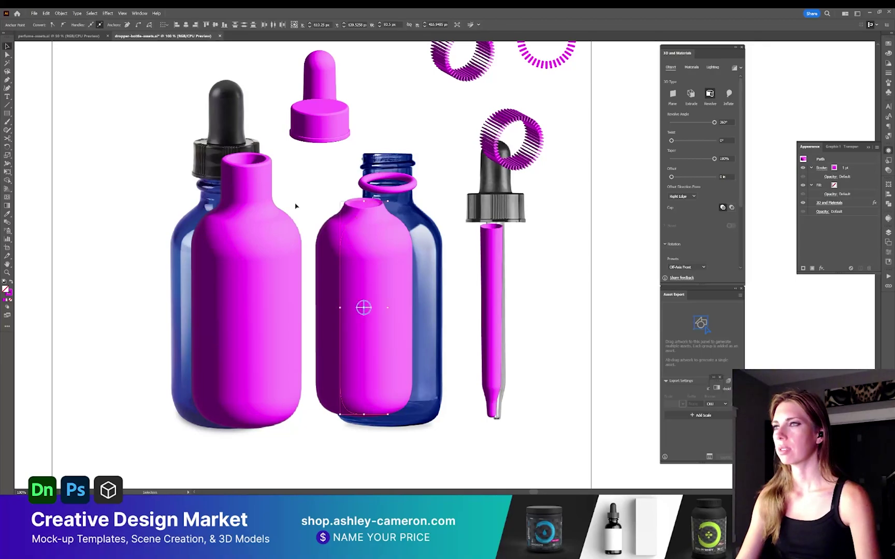
{"action": "key", "text": "ctrl+shift+a"}
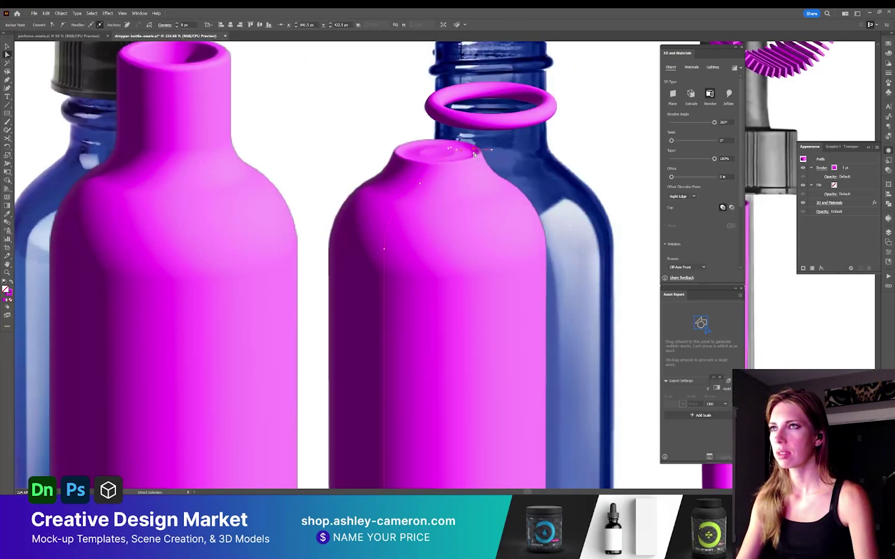
{"action": "left_click", "coordinate": [474, 152]}
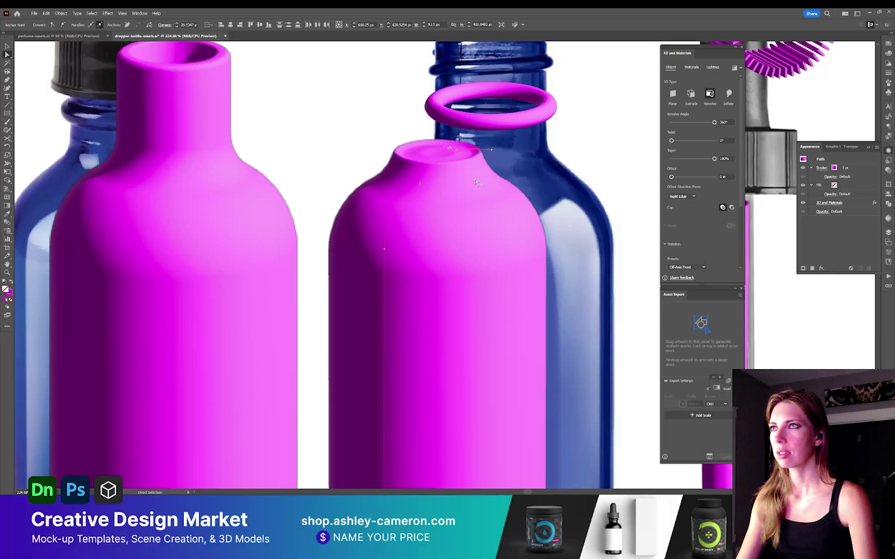
{"action": "key", "text": "v"}
{"action": "key", "text": "ctrl+shift+a"}
{"action": "scroll", "coordinate": [334, 187], "scroll_direction": "down", "scroll_amount": 6}
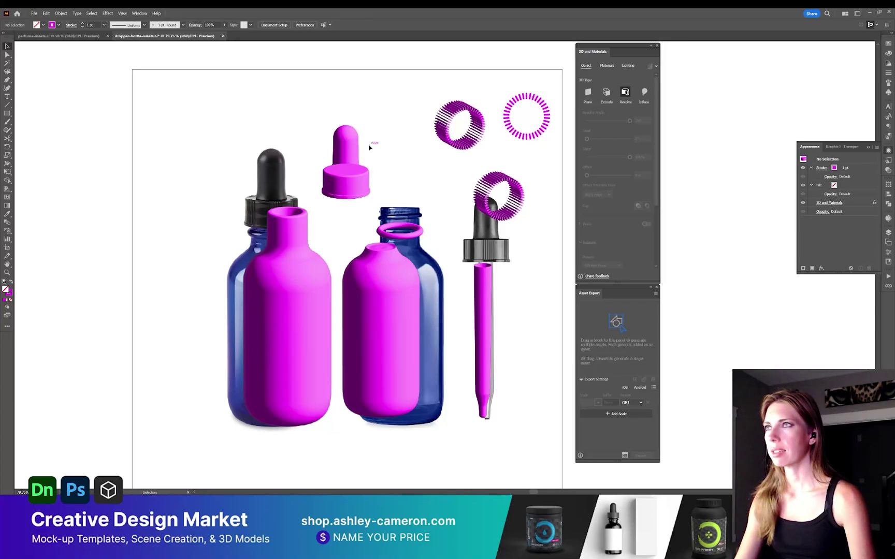
- Collect the bulb, cap, bottle, liquid body, neck ring, pipette and ribbed ring as seven 3D export assets
{"action": "left_click", "coordinate": [344, 146]}
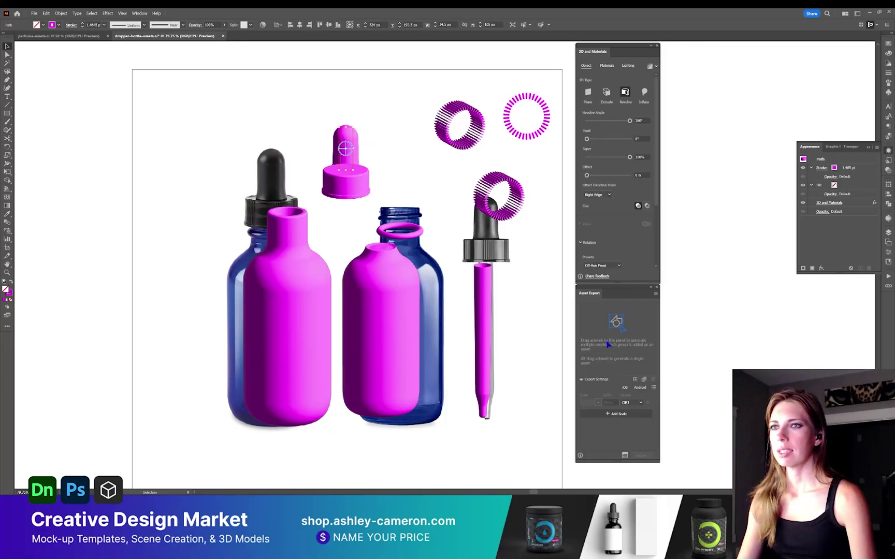
{"action": "scroll", "coordinate": [601, 248], "scroll_direction": "down", "scroll_amount": 3}
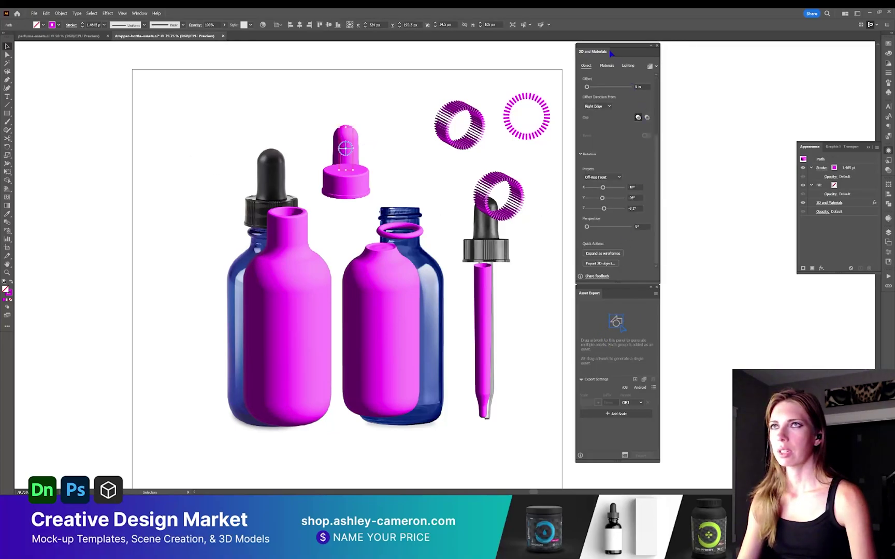
{"action": "left_click", "coordinate": [599, 264]}
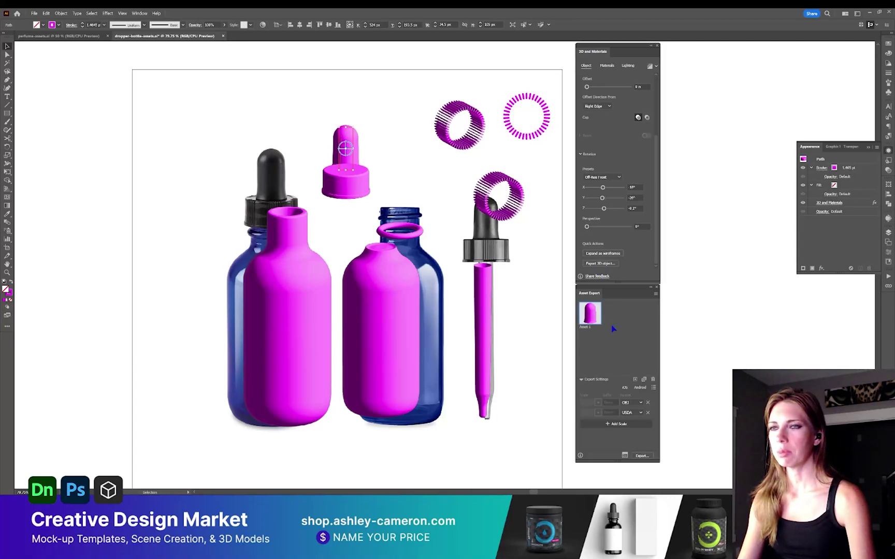
{"action": "left_click", "coordinate": [330, 193]}
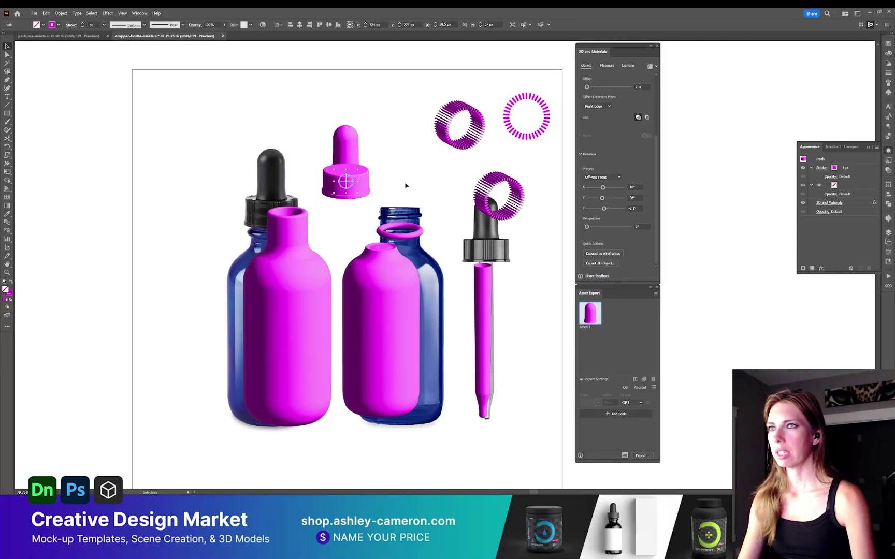
{"action": "left_click", "coordinate": [614, 264]}
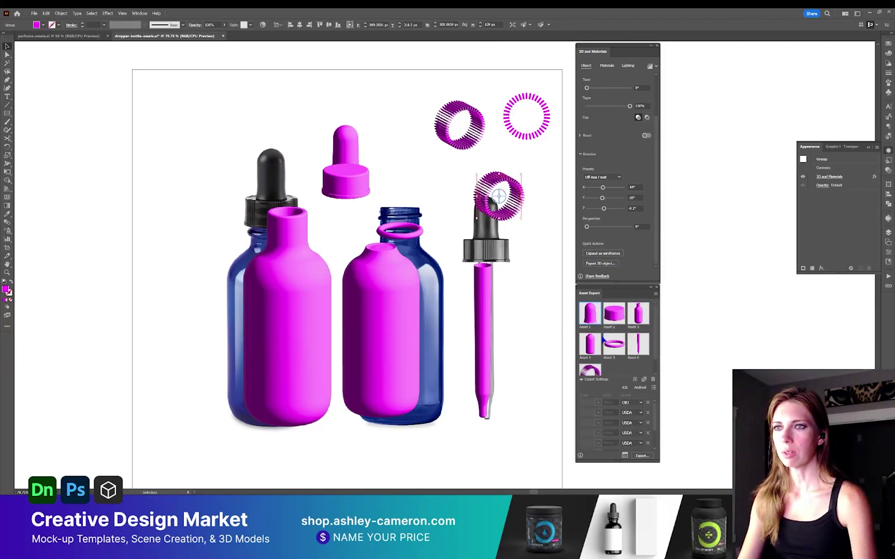
- Set the export format of the seven collected assets to OBJ and export them to the dropper bottle folder
{"action": "scroll", "coordinate": [602, 339], "scroll_direction": "down", "scroll_amount": 2}
{"action": "left_click", "coordinate": [636, 403]}
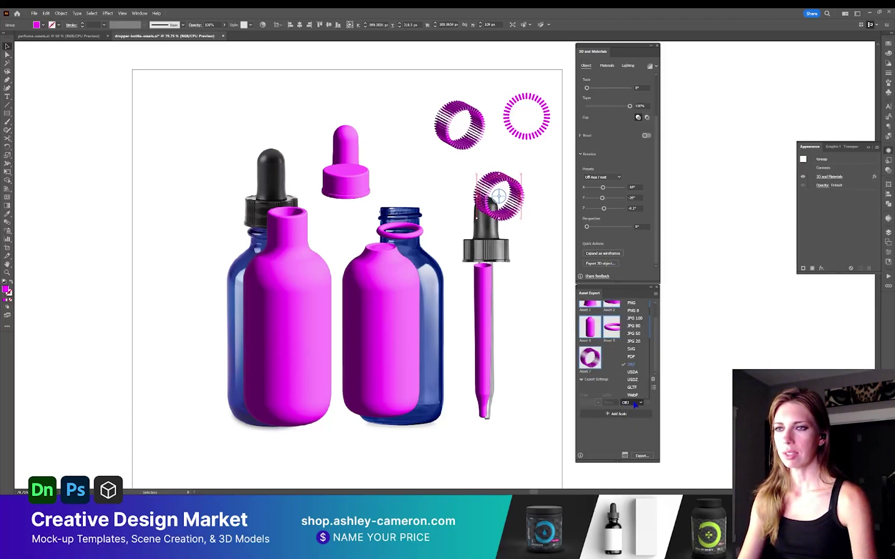
{"action": "left_click", "coordinate": [631, 365]}
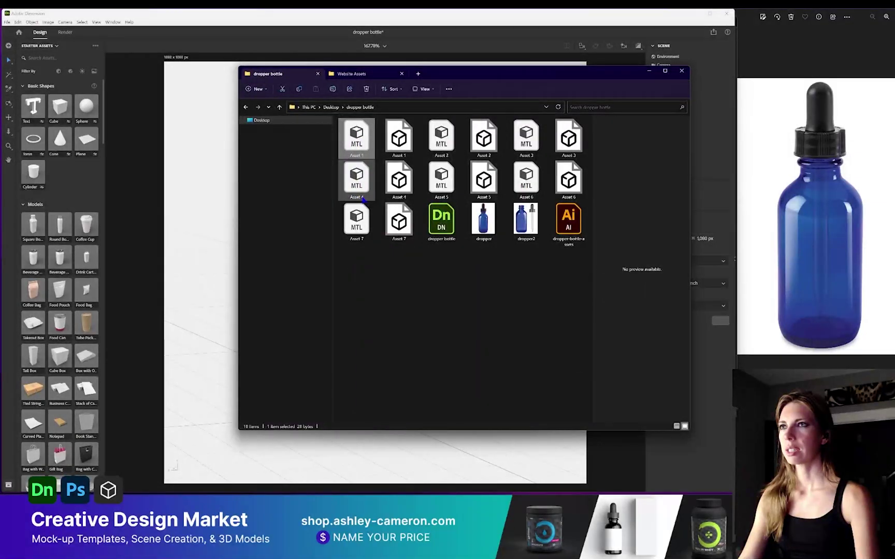
- In File Explorer, delete the MTL files of Assets 1 to 7 from the dropper bottle folder
{"action": "left_click", "coordinate": [357, 179], "text": "ctrl"}
{"action": "left_click", "coordinate": [358, 220], "text": "ctrl"}
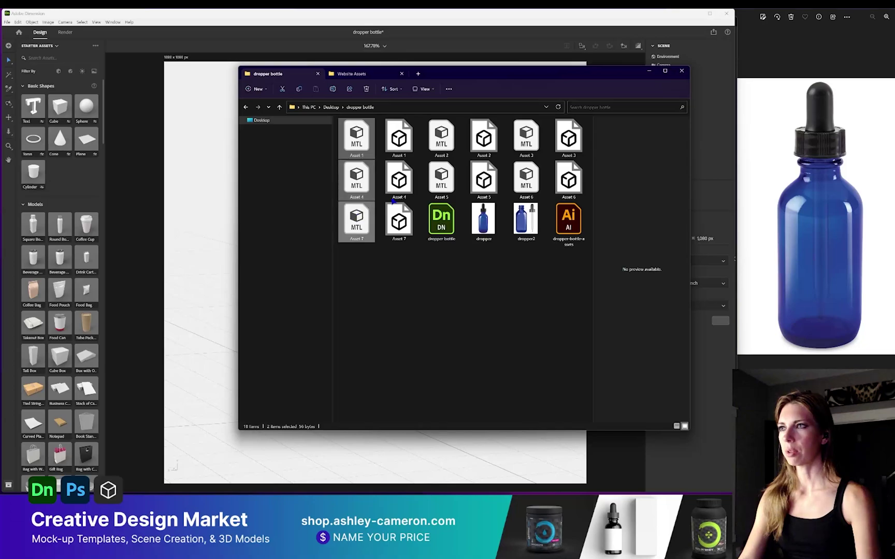
{"action": "left_click", "coordinate": [441, 138], "text": "ctrl"}
{"action": "left_click", "coordinate": [442, 179], "text": "ctrl"}
{"action": "left_click", "coordinate": [526, 139], "text": "ctrl"}
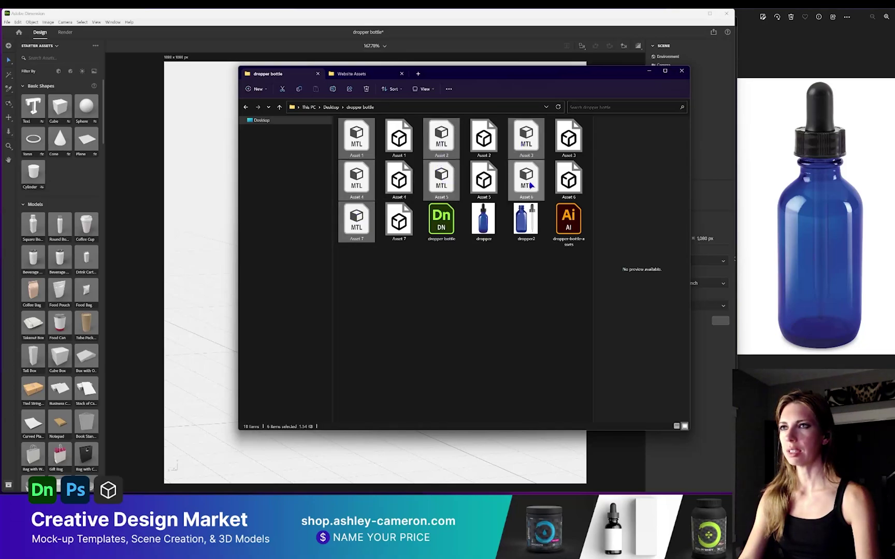
{"action": "key", "text": "Delete"}
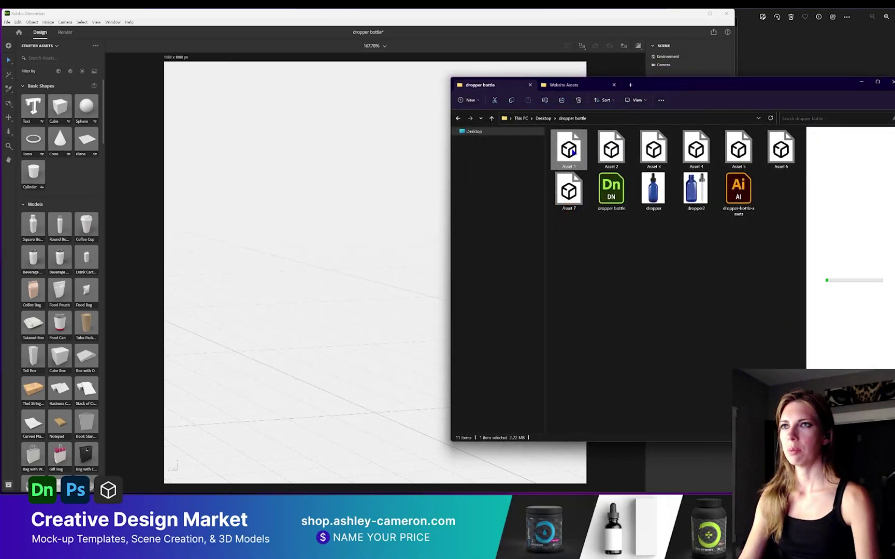
- Import the OBJ files Asset 1 to Asset 6 into the Adobe Dimension scene and bring the reference photo back into view
{"action": "left_click_drag", "start_coordinate": [568, 164], "coordinate": [366, 352]}
{"action": "left_click", "coordinate": [779, 103]}
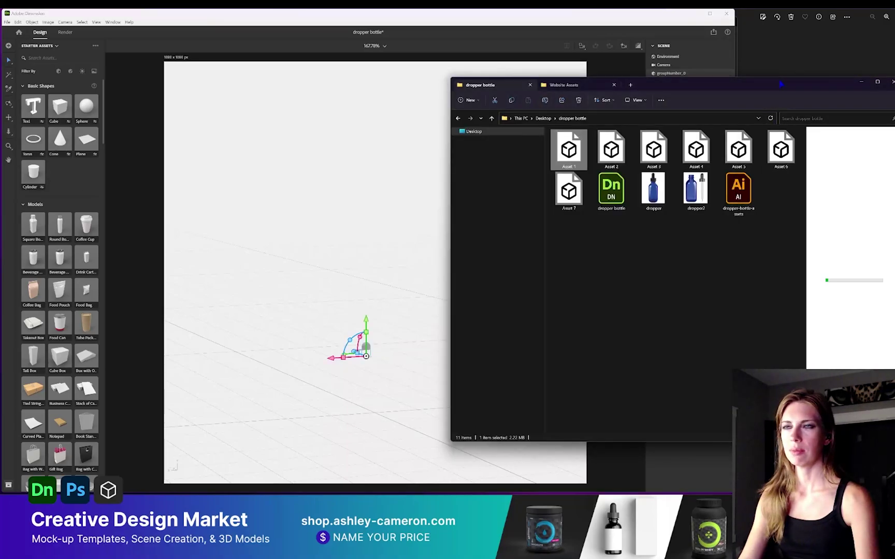
{"action": "left_click_drag", "start_coordinate": [607, 166], "coordinate": [414, 332]}
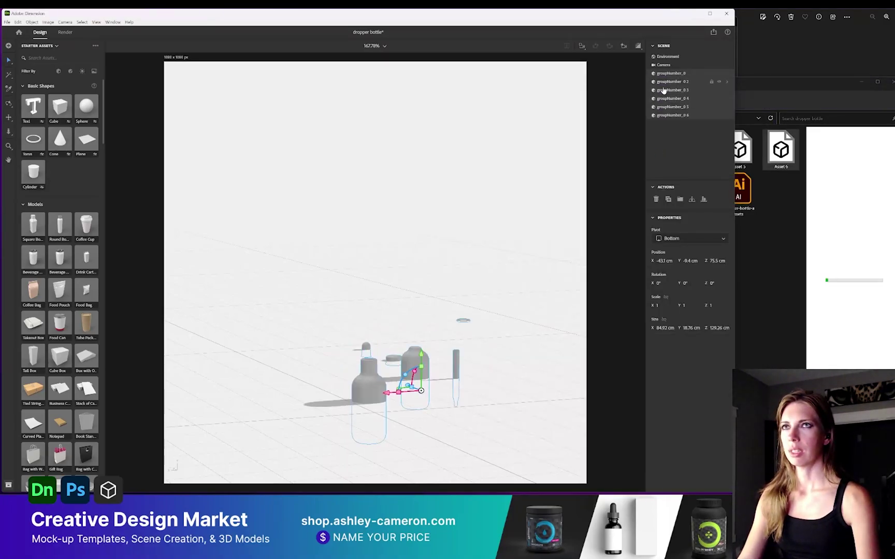
{"action": "left_click", "coordinate": [780, 60]}
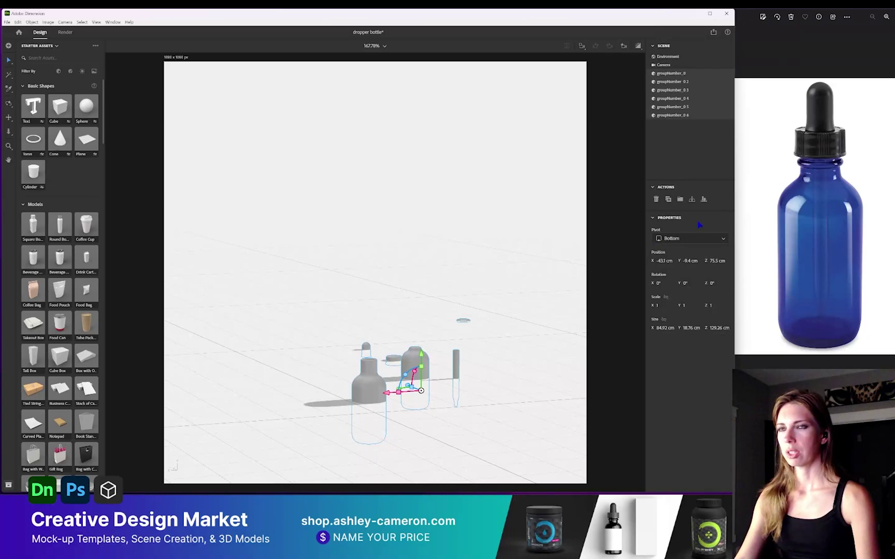
- Align the six imported models with each other along both horizontal axes and move them onto the ground
{"action": "left_click", "coordinate": [704, 200]}
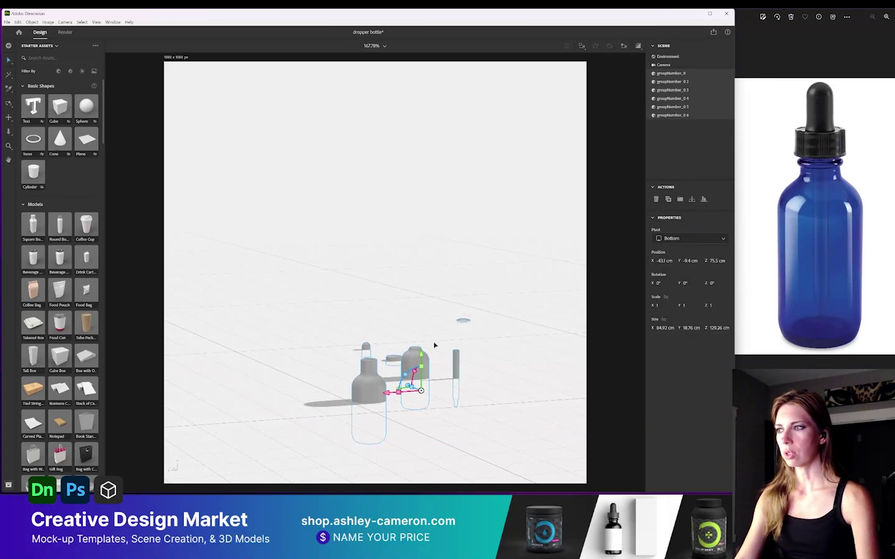
{"action": "left_click", "coordinate": [254, 403]}
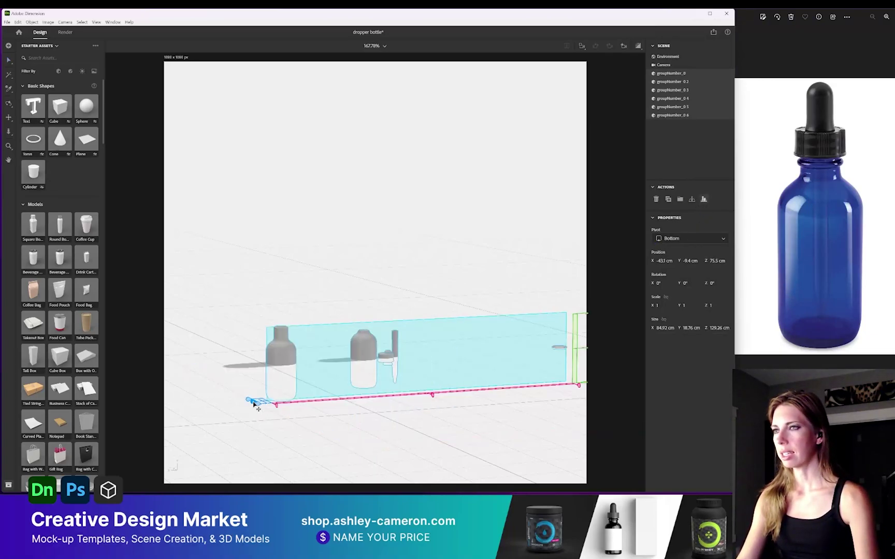
{"action": "left_click", "coordinate": [434, 396]}
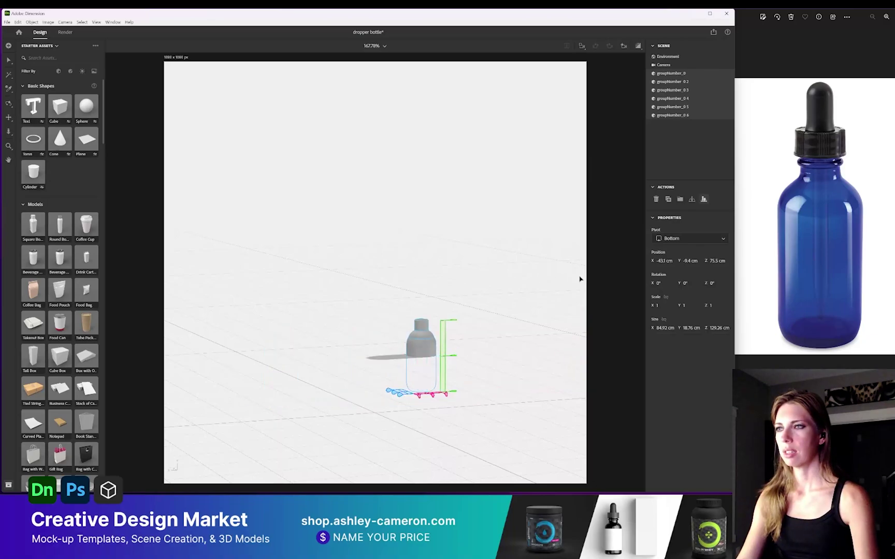
{"action": "left_click", "coordinate": [693, 200]}
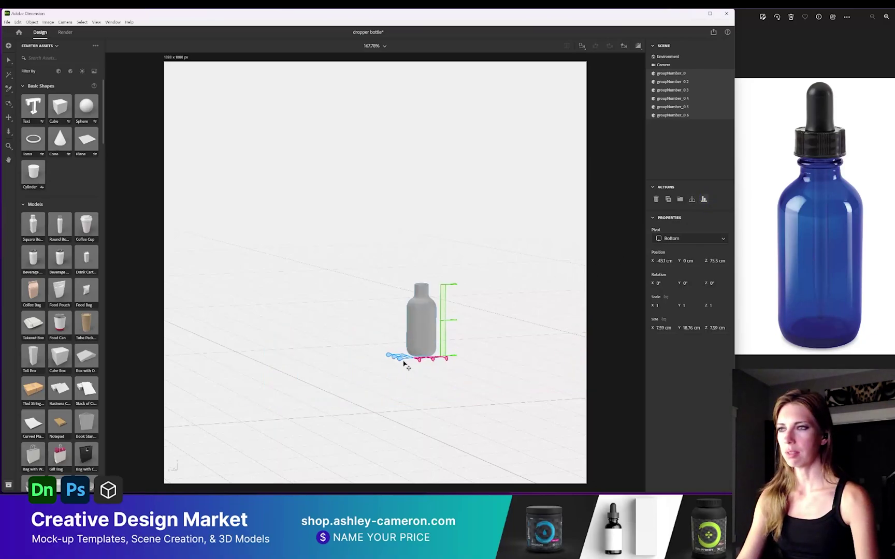
- Set the X position of the six selected models to 0 cm
{"action": "left_click", "coordinate": [664, 260]}
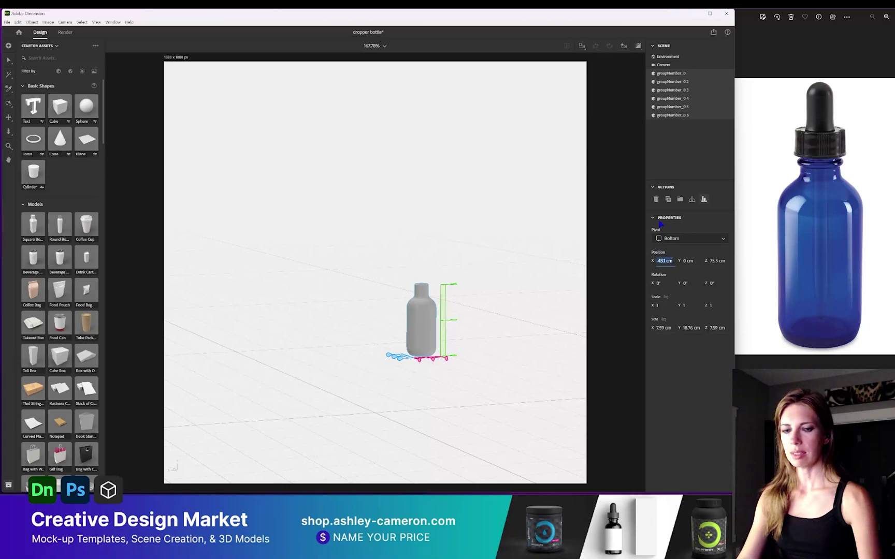
{"action": "type", "text": "0"}
{"action": "key", "text": "Tab"}
{"action": "key", "text": "Tab"}
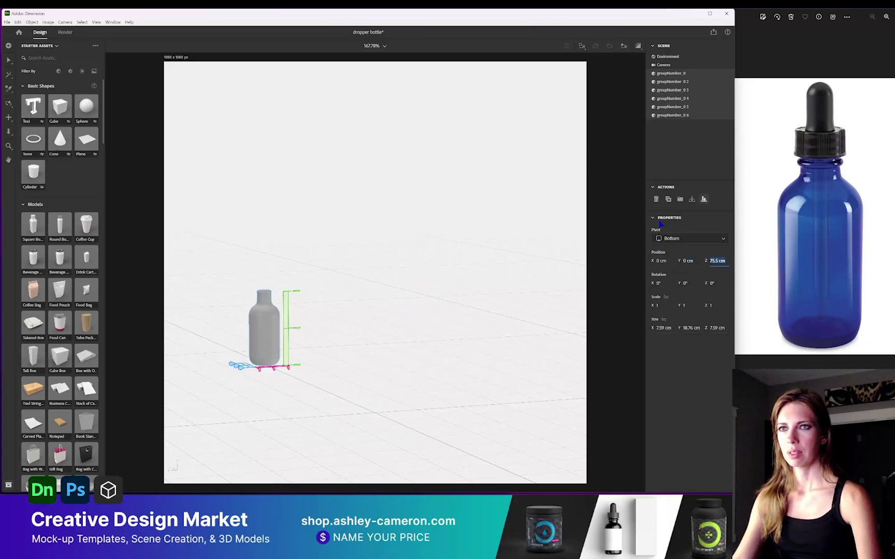
- Try setting the six models' Z position to 0 cm, and undo the change
{"action": "type", "text": "0"}
{"action": "key", "text": "Return"}
{"action": "key", "text": "ctrl+z"}
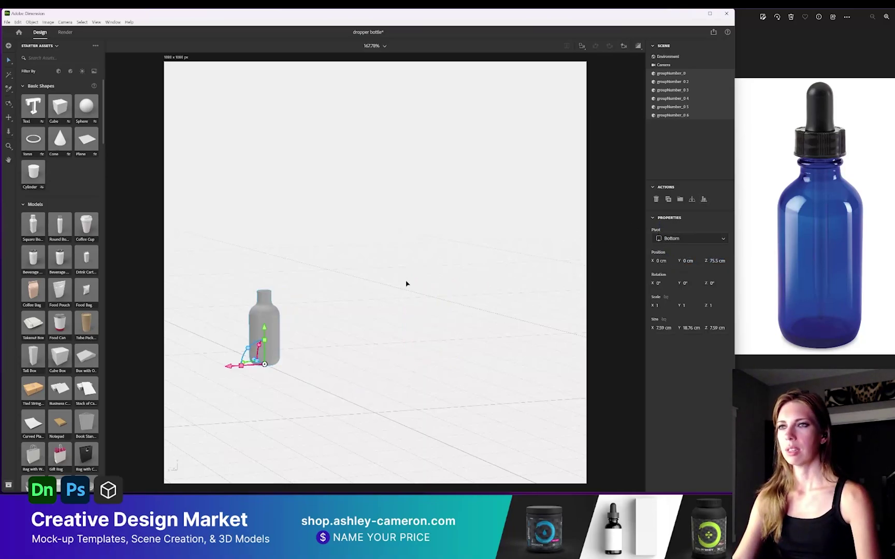
- Frame the models, rename the scene parts top, cap, bottle, fill, neck and dropper, and make the hidden bottle visible again
{"action": "key", "text": "f"}
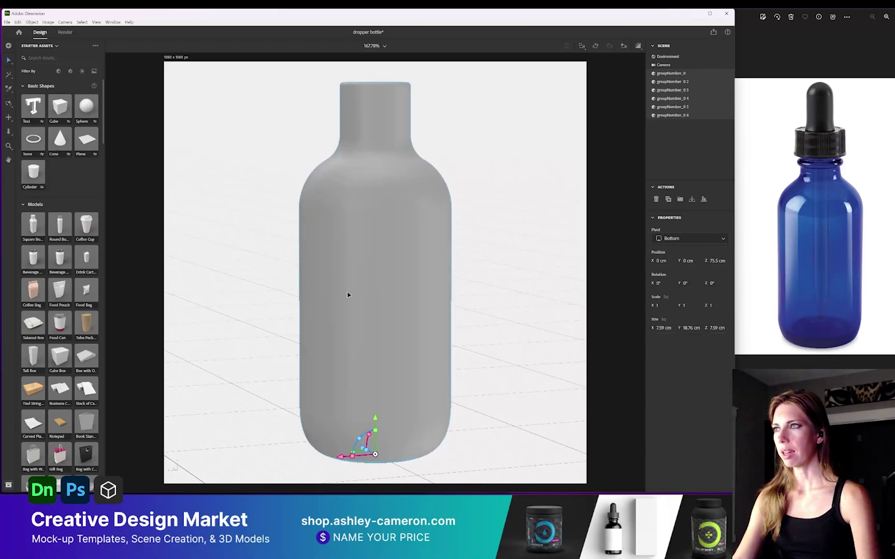
{"action": "scroll", "coordinate": [382, 288], "scroll_direction": "down", "scroll_amount": 4}
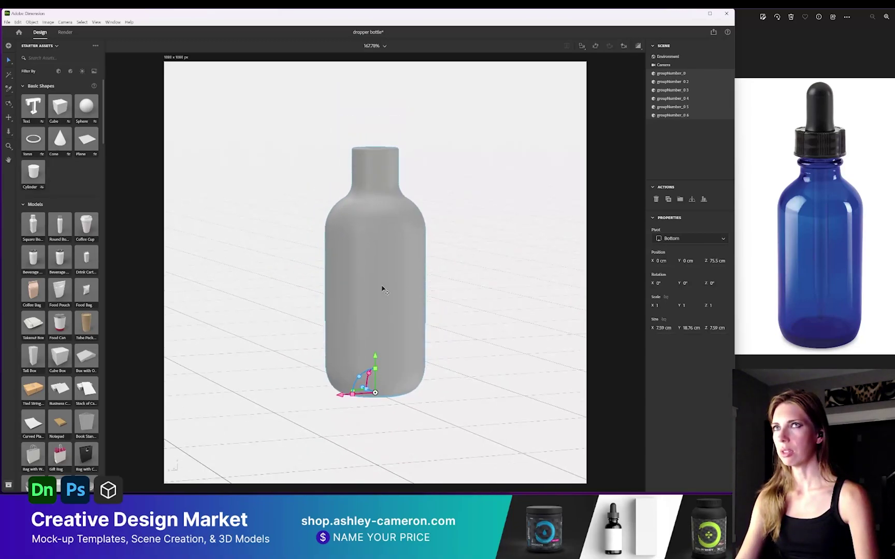
{"action": "left_click", "coordinate": [719, 74]}
{"action": "left_click", "coordinate": [487, 166]}
{"action": "left_click", "coordinate": [381, 218]}
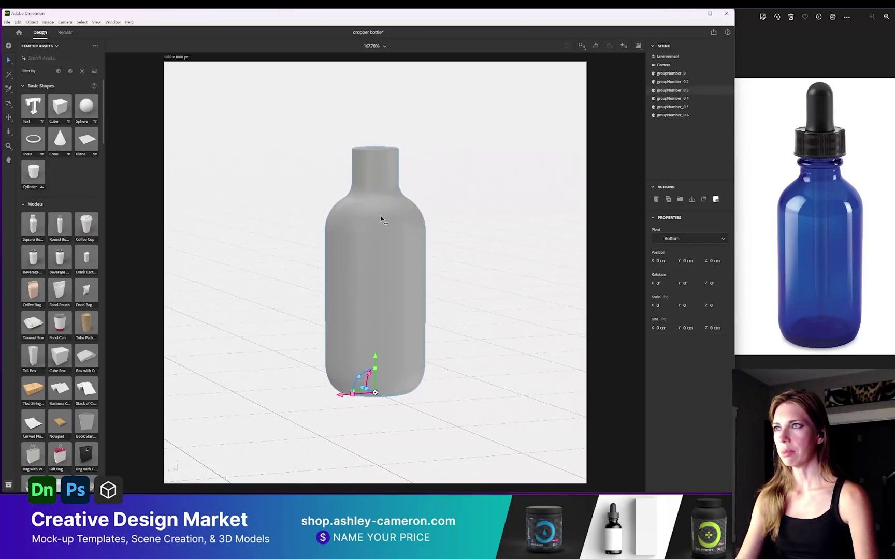
{"action": "double_click", "coordinate": [665, 90]}
{"action": "type", "text": "bottle"}
{"action": "key", "text": "Return"}
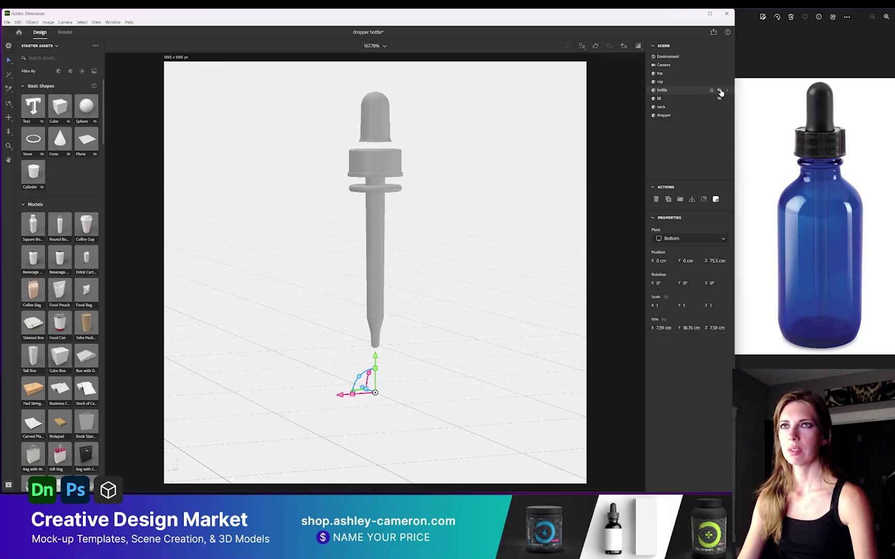
{"action": "left_click", "coordinate": [720, 91]}
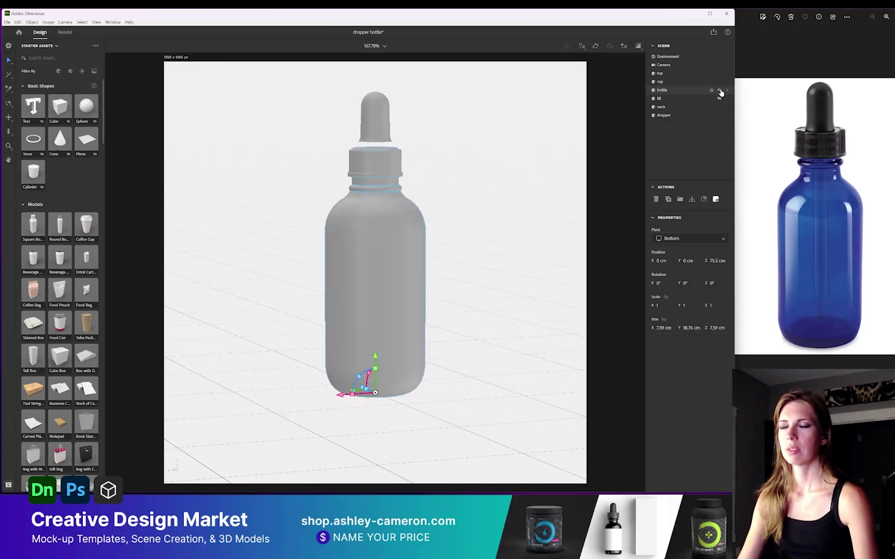
- Apply the Beer material to the bottle and change its base color to the blue 95B3FE
{"action": "left_click", "coordinate": [71, 71]}
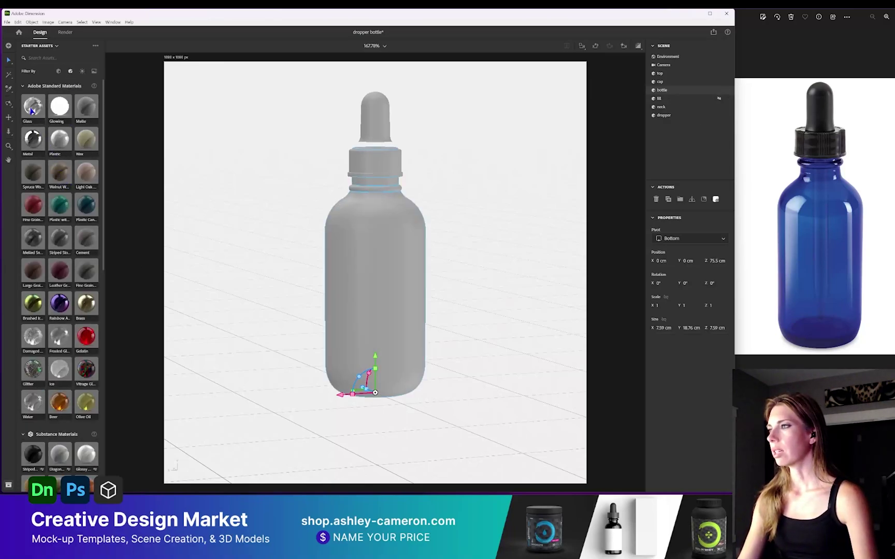
{"action": "left_click_drag", "start_coordinate": [59, 404], "coordinate": [358, 269]}
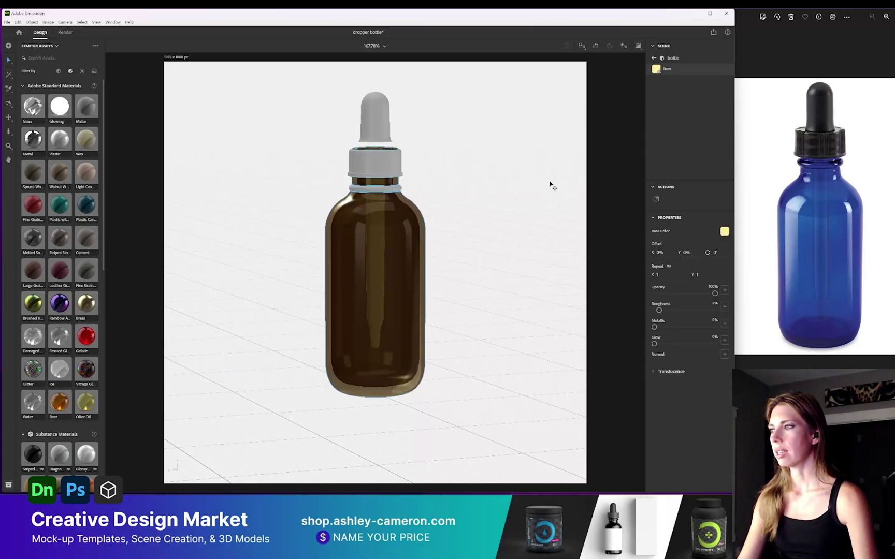
{"action": "left_click", "coordinate": [725, 231]}
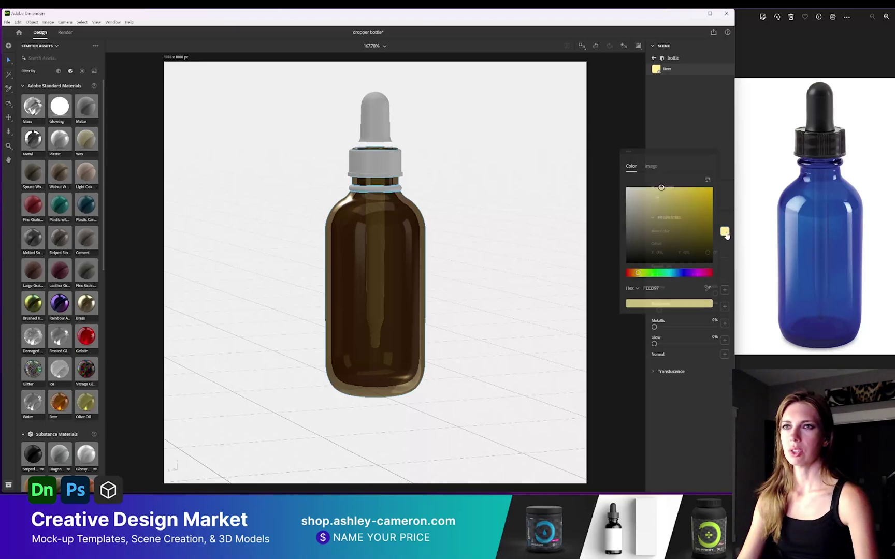
{"action": "left_click", "coordinate": [676, 273]}
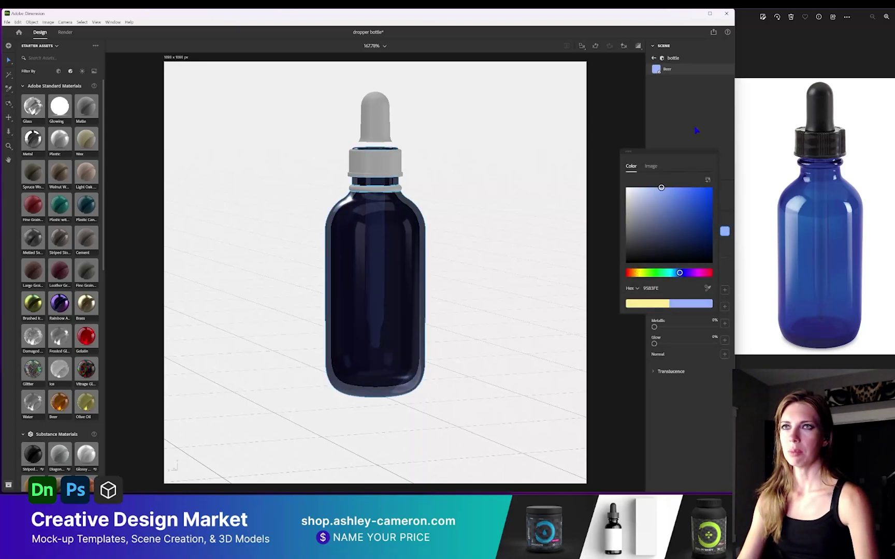
- Check the blue bottle in the render preview, turn the preview off, and select the cap in the scene
{"action": "left_click", "coordinate": [638, 47]}
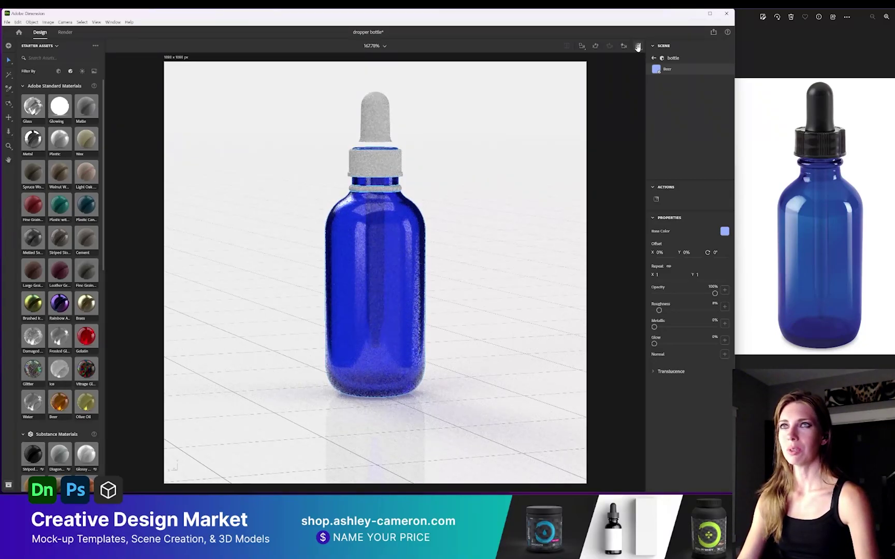
{"action": "left_click", "coordinate": [639, 47]}
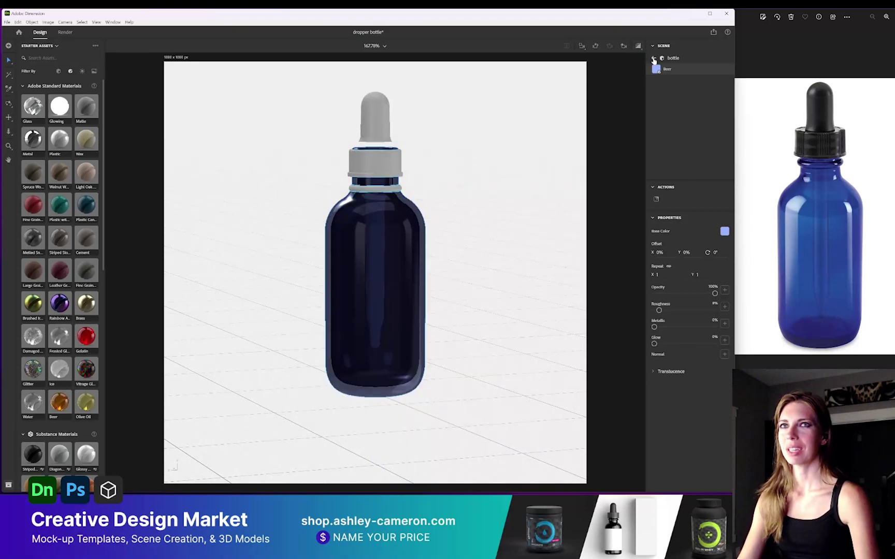
{"action": "left_click", "coordinate": [654, 61]}
{"action": "left_click", "coordinate": [661, 82]}
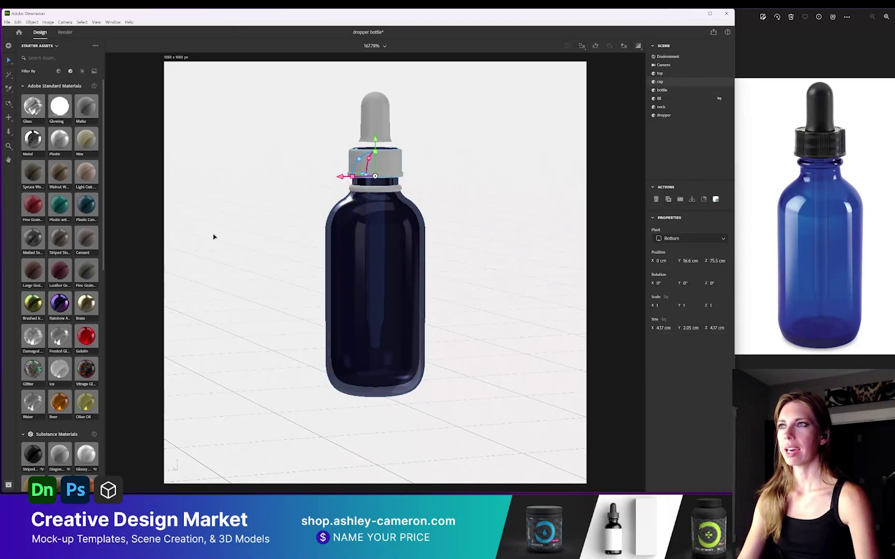
- Apply the Plastic material to the cap and change its base color to near-black
{"action": "left_click", "coordinate": [60, 142]}
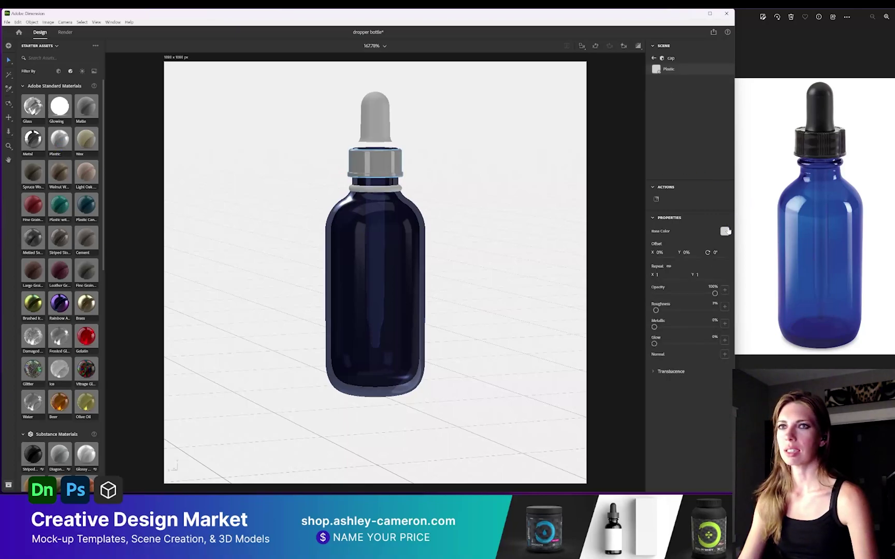
{"action": "left_click", "coordinate": [724, 231]}
{"action": "left_click_drag", "start_coordinate": [693, 243], "coordinate": [626, 248]}
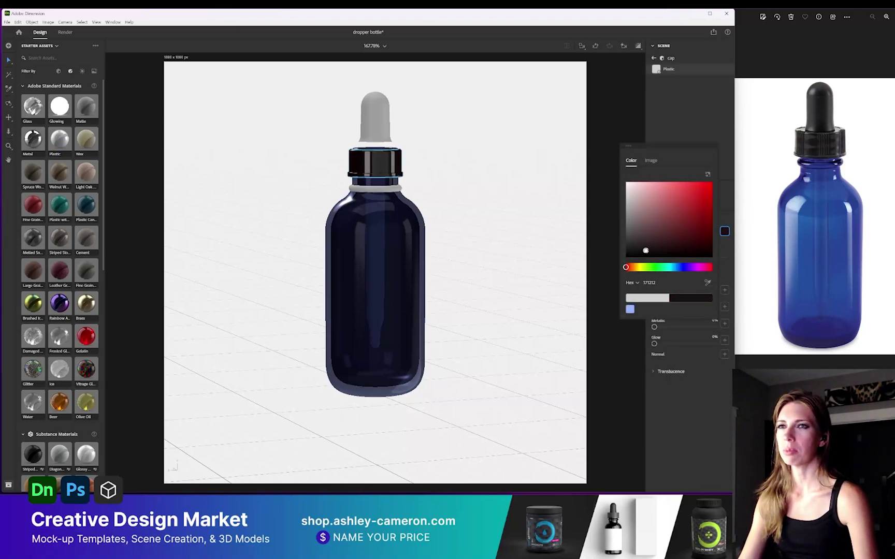
{"action": "left_click", "coordinate": [681, 124]}
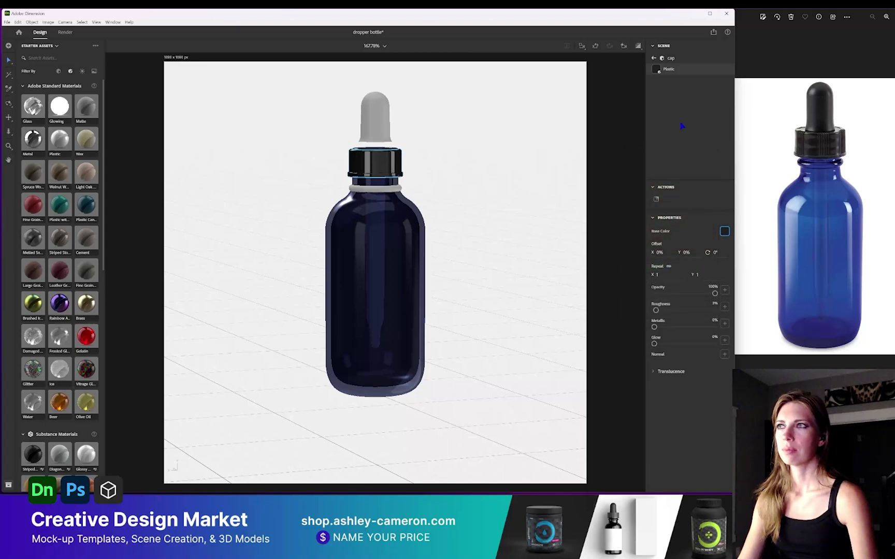
- Copy the bottle's blue material onto the neck with the material sampler
{"action": "left_click", "coordinate": [671, 108]}
{"action": "key", "text": "i"}
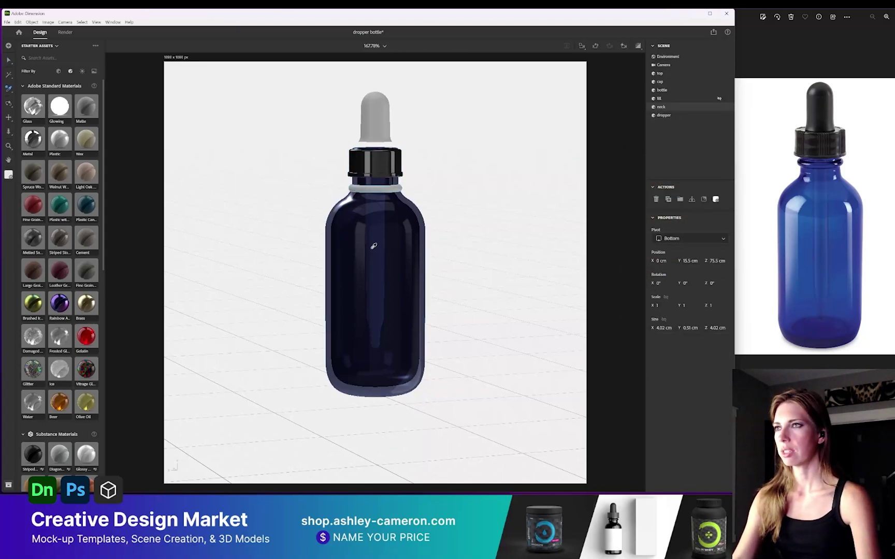
{"action": "left_click", "coordinate": [374, 247]}
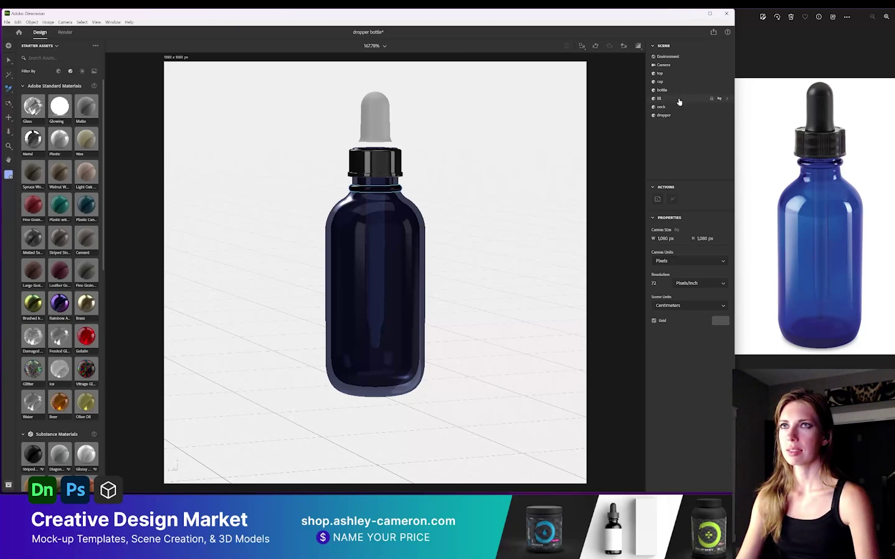
- Copy the cap's black plastic onto the top and break the material link between the two parts
{"action": "left_click", "coordinate": [673, 74]}
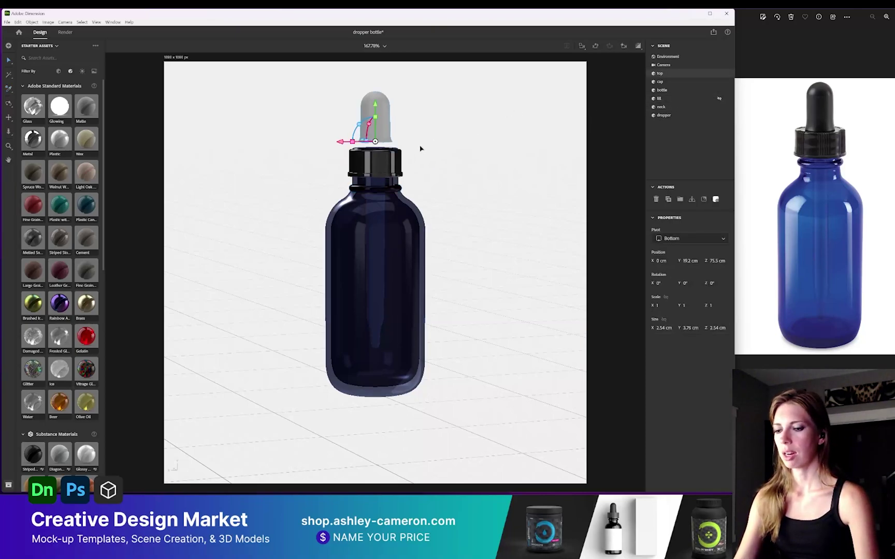
{"action": "key", "text": "i"}
{"action": "left_click", "coordinate": [375, 160]}
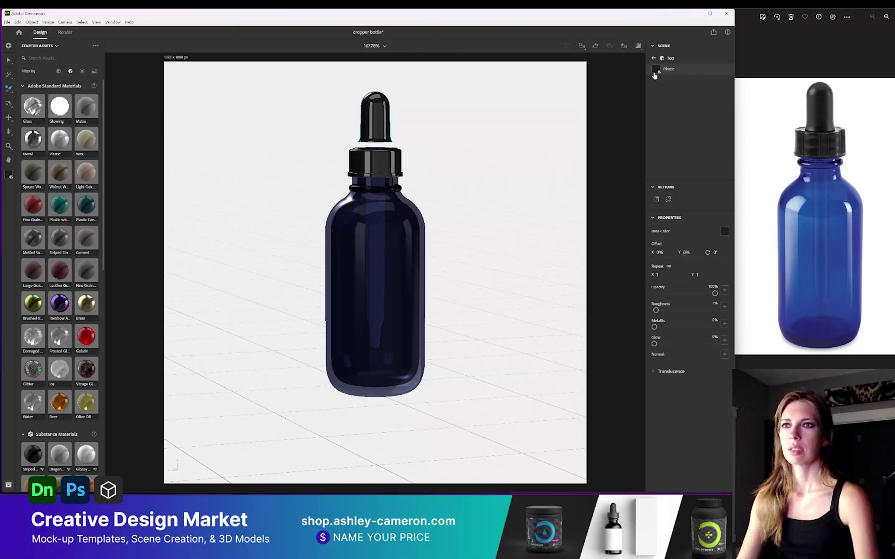
{"action": "left_click", "coordinate": [668, 200]}
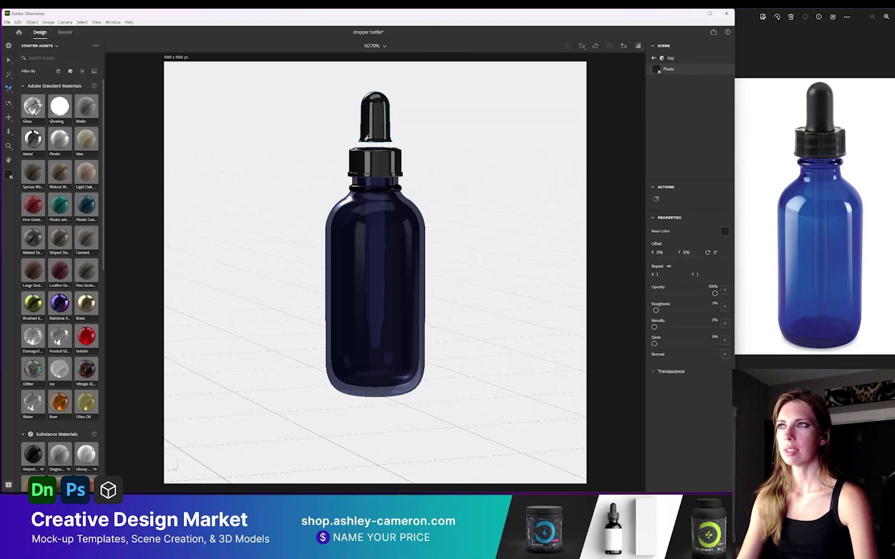
- Select the dropper with the bottle hidden, and apply the Glass material to it
{"action": "key", "text": "v"}
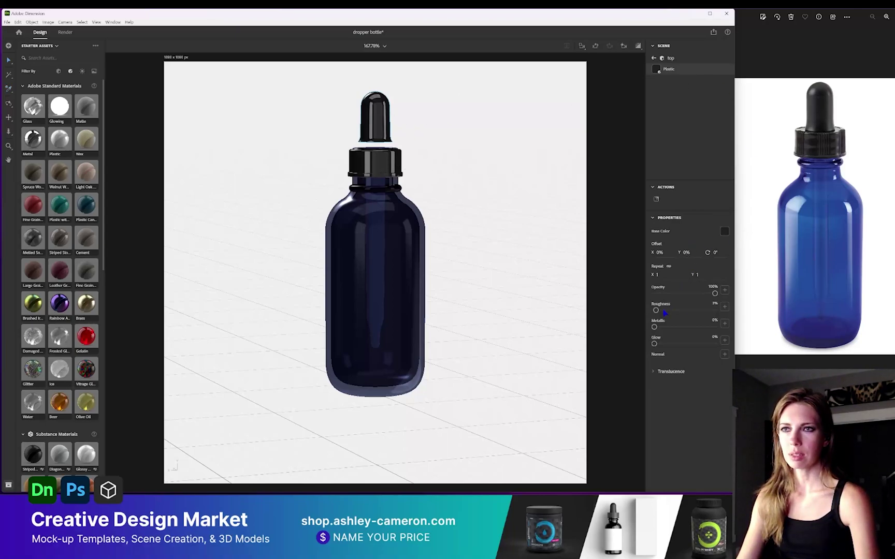
{"action": "left_click", "coordinate": [378, 150]}
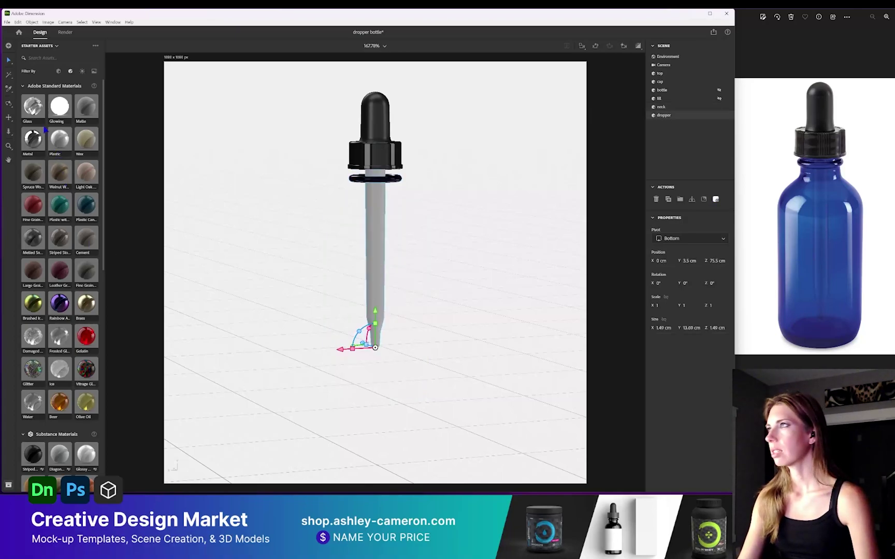
{"action": "left_click", "coordinate": [37, 106]}
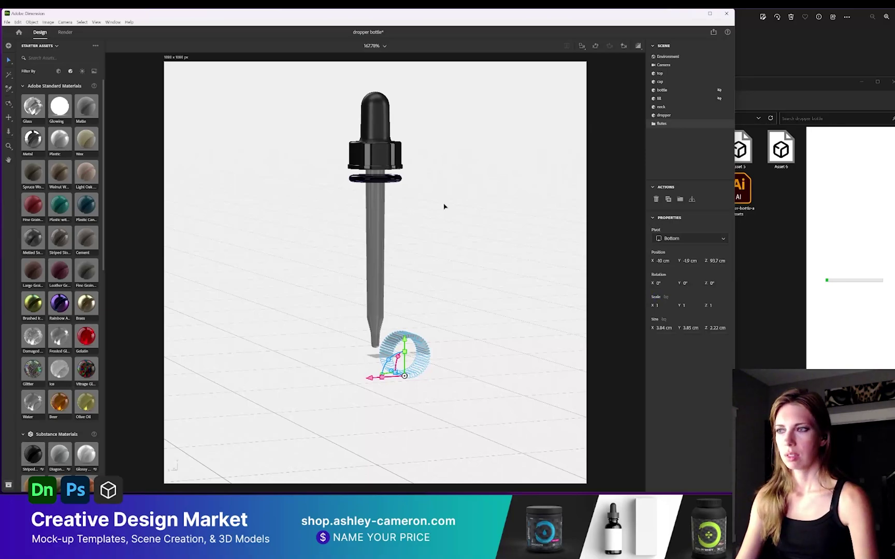
- Copy the black plastic onto the imported flutes folder and set its X rotation to 90°
{"action": "key", "text": "i"}
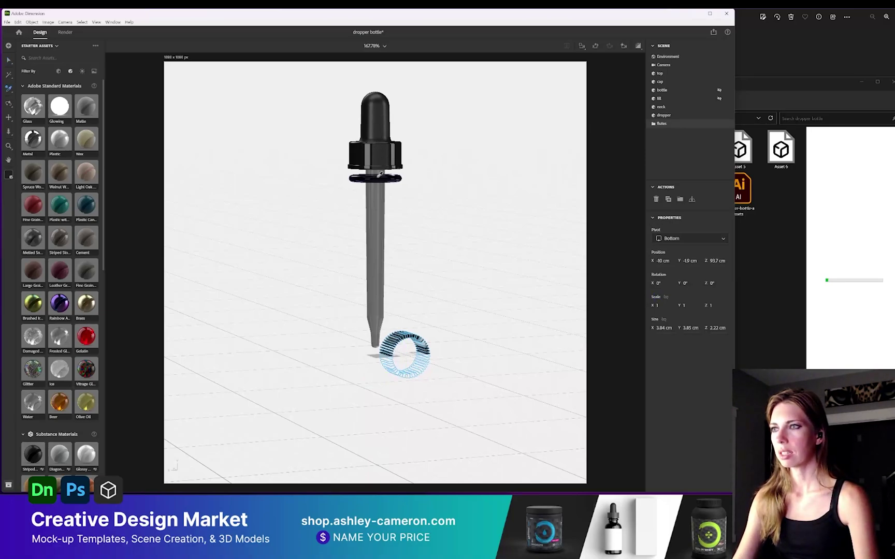
{"action": "key", "text": "v"}
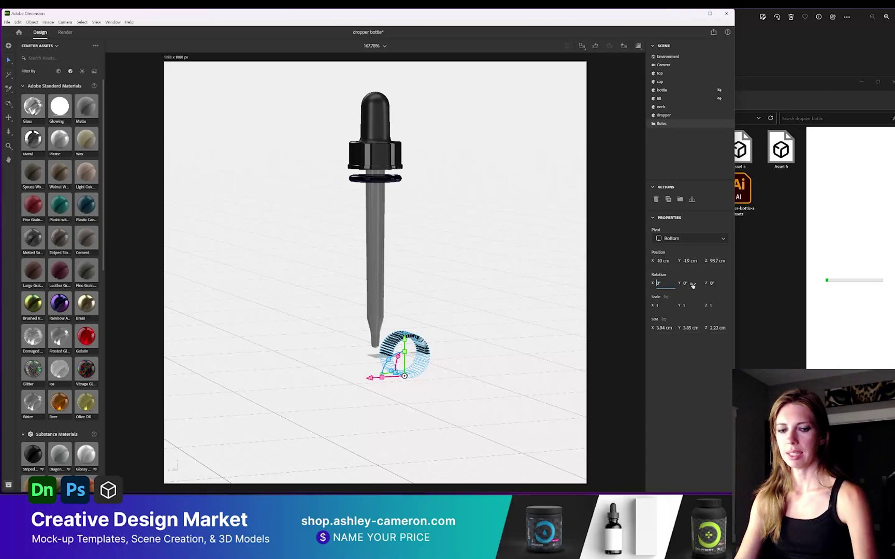
{"action": "type", "text": "0"}
{"action": "key", "text": "Return"}
{"action": "left_click", "coordinate": [658, 283]}
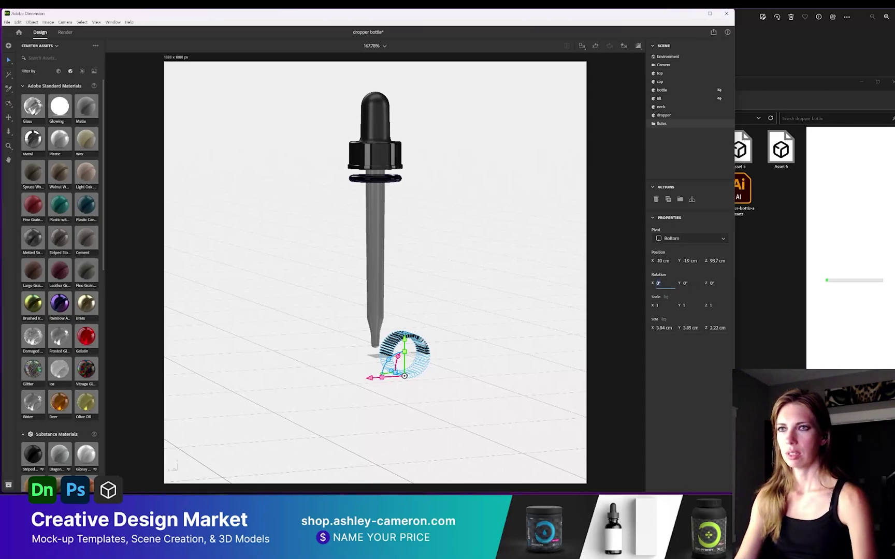
{"action": "type", "text": "9"}
{"action": "key", "text": "Return"}
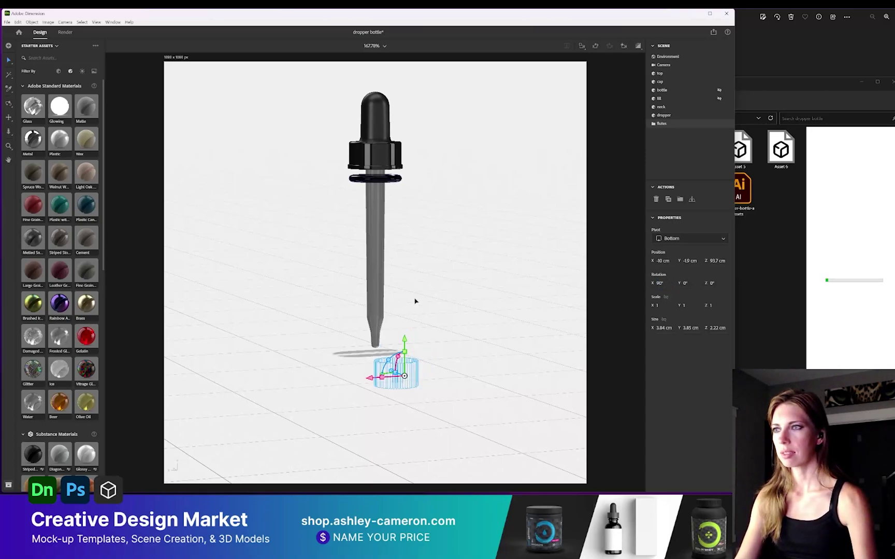
- Move the flutes up to the cap, to about 18.2 cm in Y, and look through the folder's parts
{"action": "left_click_drag", "start_coordinate": [411, 238], "coordinate": [414, 180]}
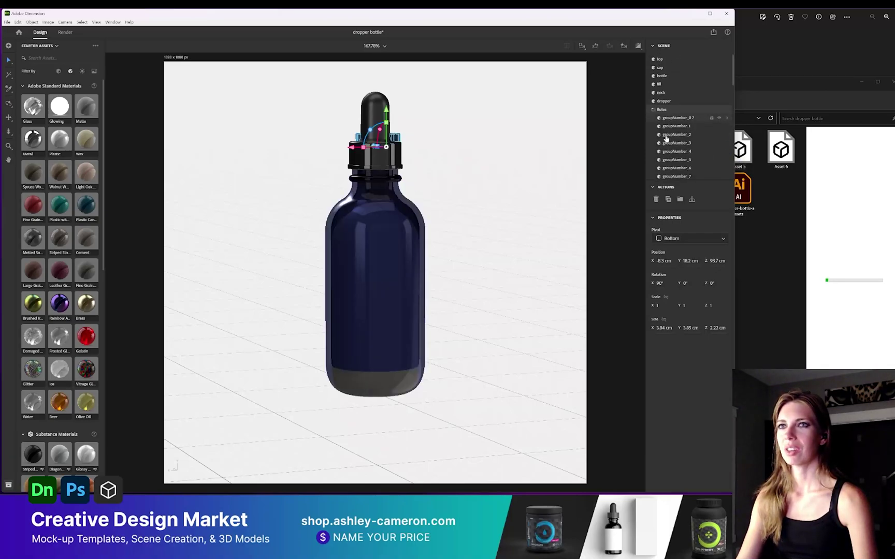
{"action": "scroll", "coordinate": [667, 140], "scroll_direction": "down", "scroll_amount": 5}
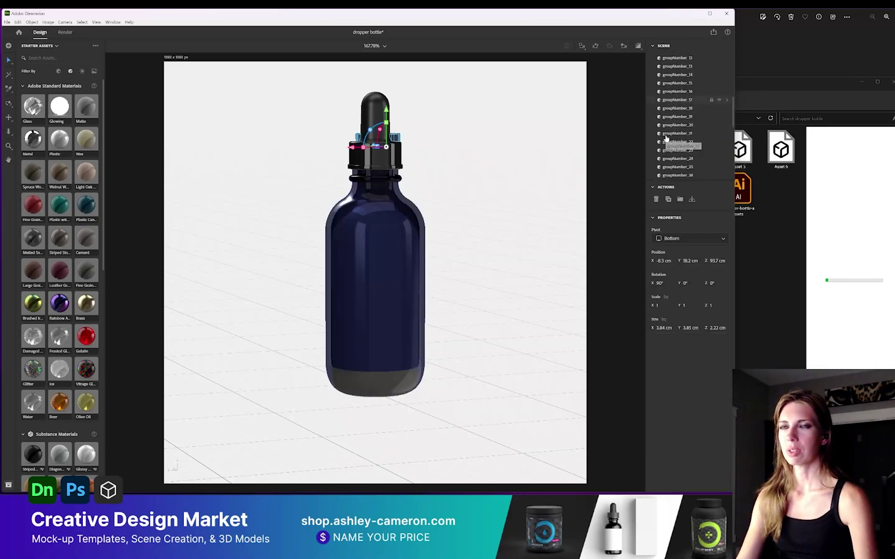
{"action": "scroll", "coordinate": [666, 140], "scroll_direction": "up", "scroll_amount": 5}
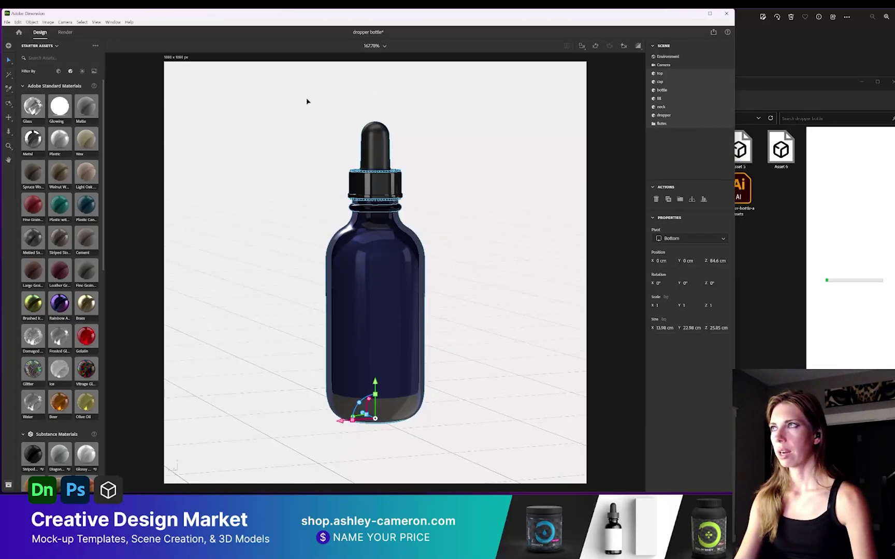
- Set the flutes' Z scale to 0.8 and resize them to fit around the cap
{"action": "left_click", "coordinate": [623, 46]}
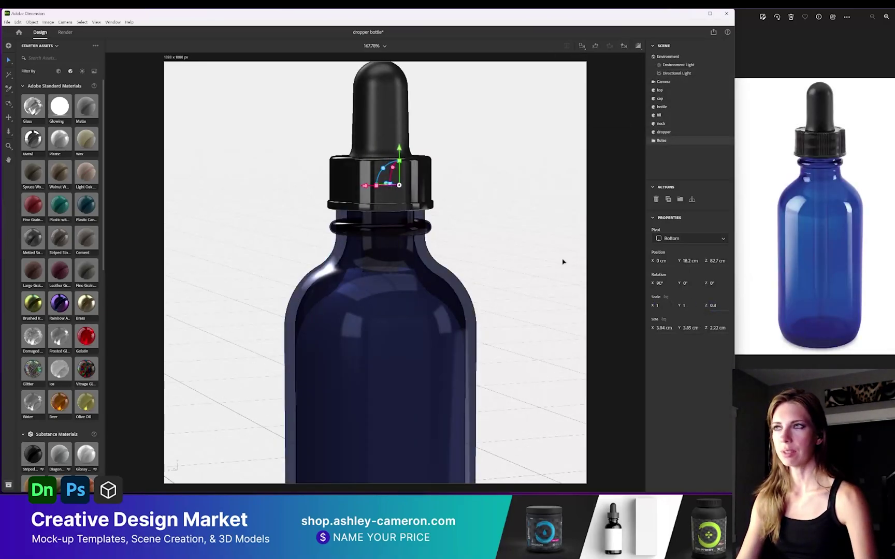
{"action": "key", "text": "Return"}
{"action": "left_click_drag", "start_coordinate": [399, 162], "coordinate": [402, 161]}
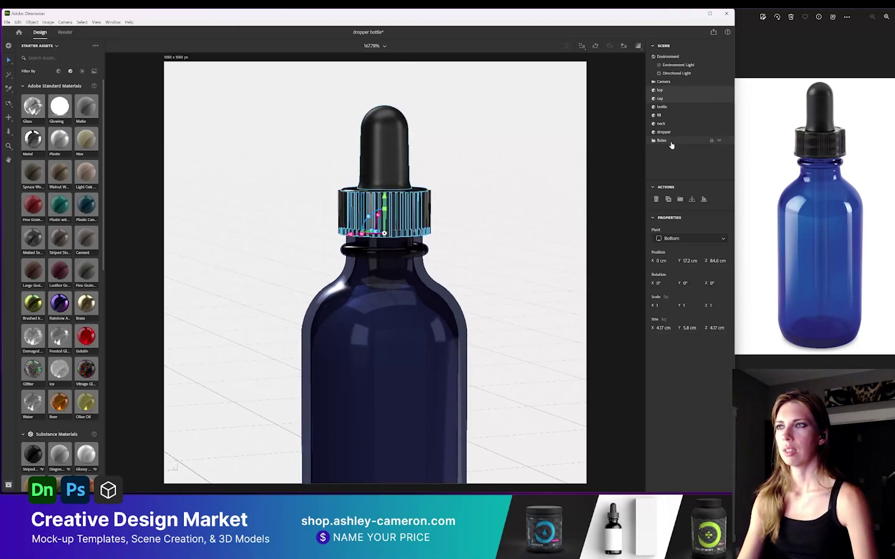
- Group the top, cap and flutes together
{"action": "left_click", "coordinate": [671, 141], "text": "ctrl"}
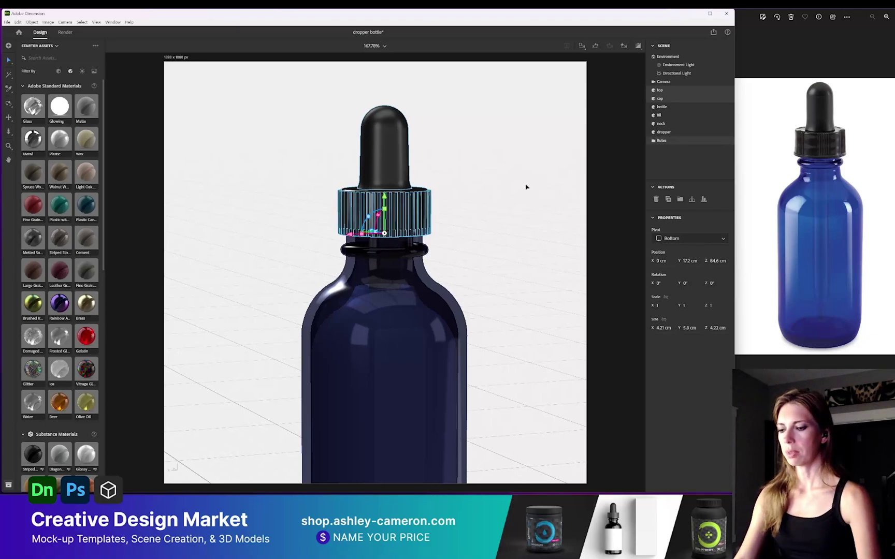
{"action": "key", "text": "ctrl+g"}
{"action": "double_click", "coordinate": [665, 92]}
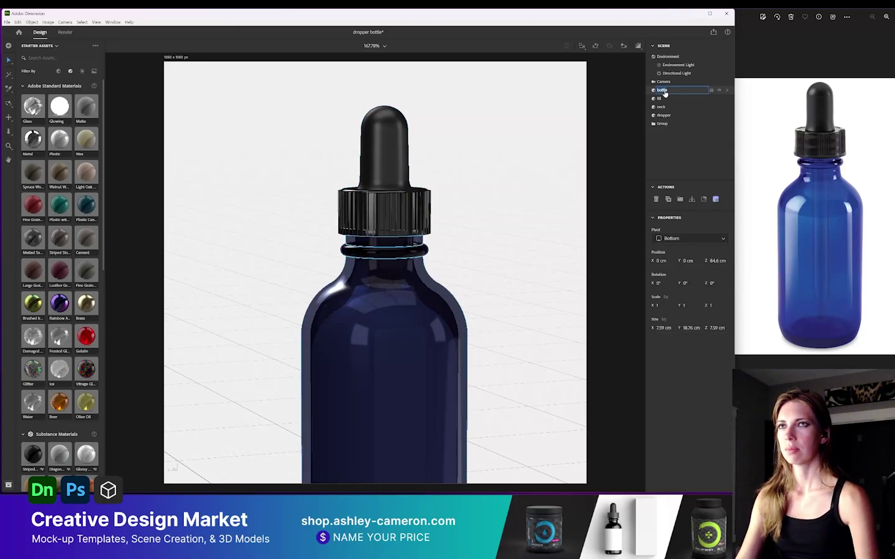
{"action": "key", "text": "ctrl+z"}
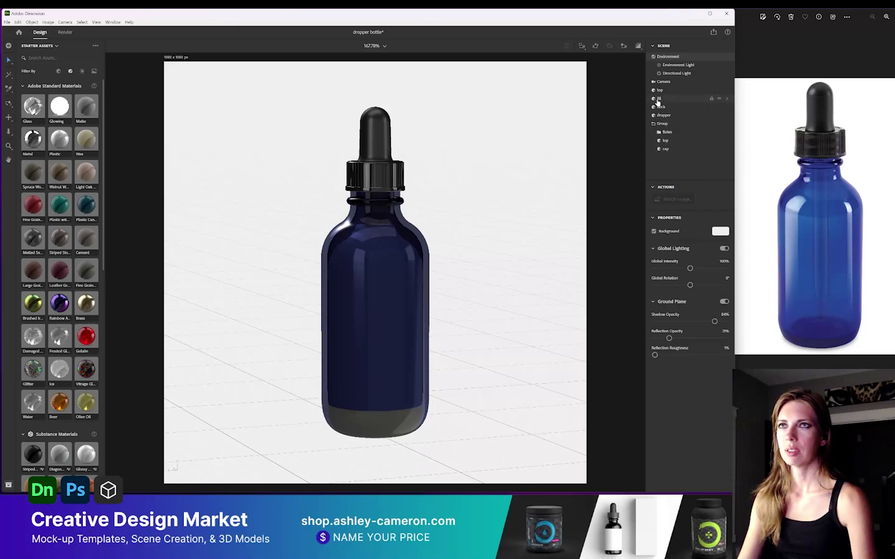
- Apply the Glass material to the fill and lower its index of refraction
{"action": "left_click", "coordinate": [658, 100]}
{"action": "left_click", "coordinate": [29, 108]}
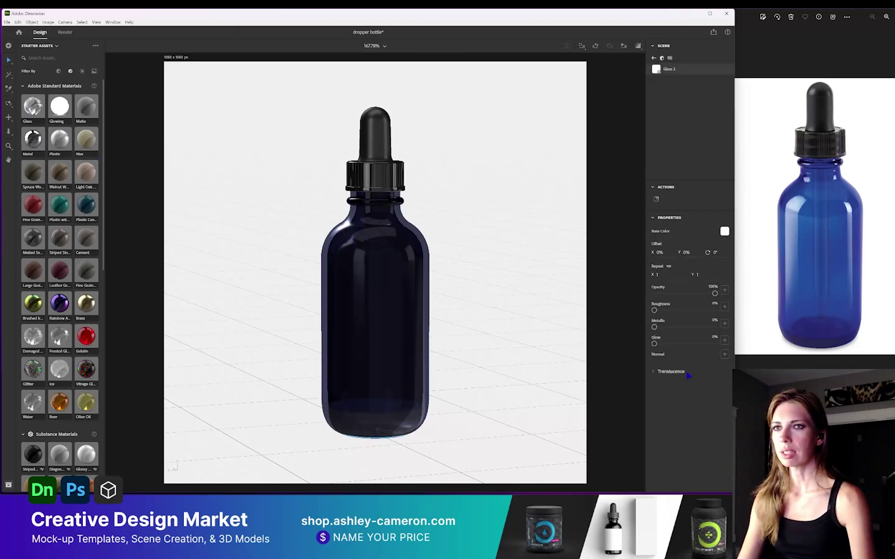
{"action": "left_click", "coordinate": [656, 372]}
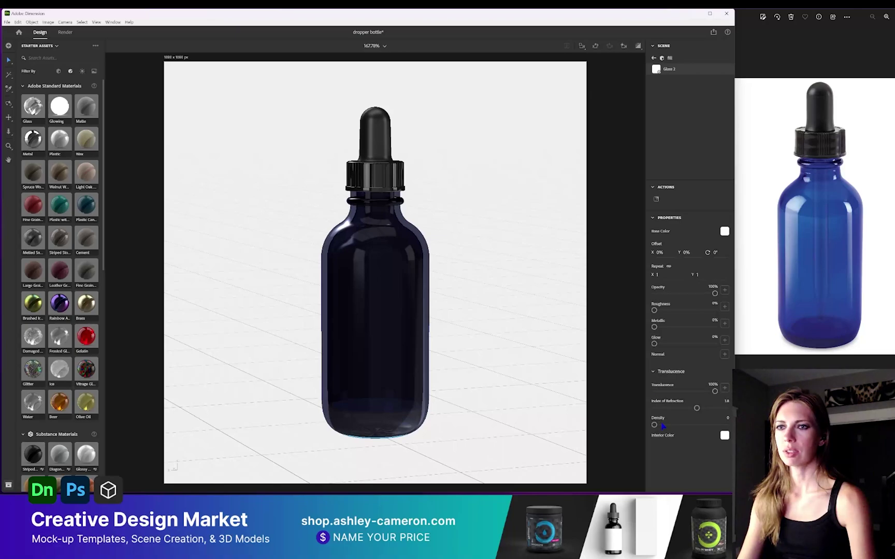
{"action": "left_click", "coordinate": [658, 409]}
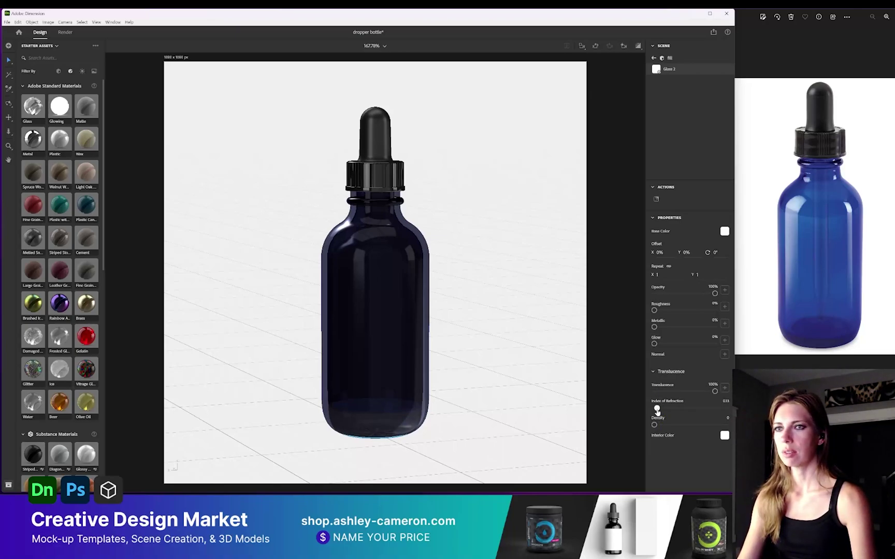
- Change the bottle's base color to a paler blue while checking the render preview
{"action": "left_click", "coordinate": [697, 136]}
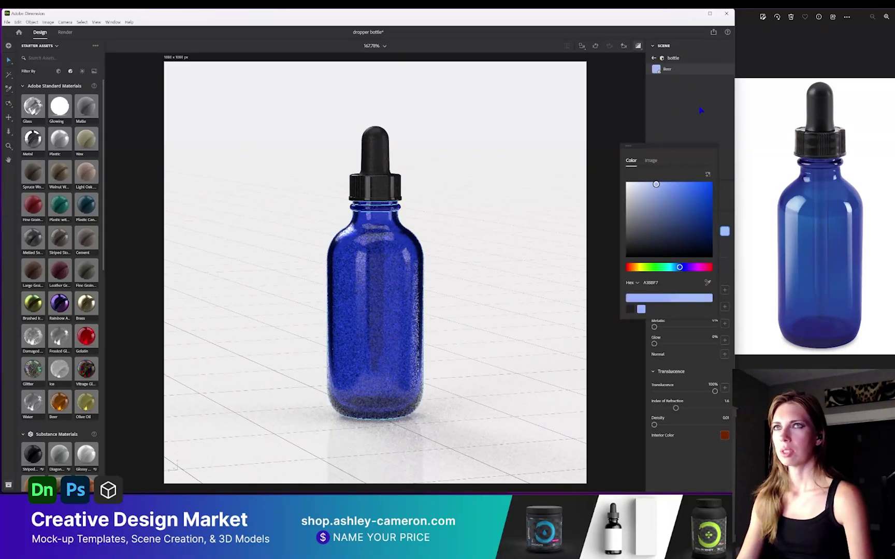
{"action": "left_click", "coordinate": [699, 110]}
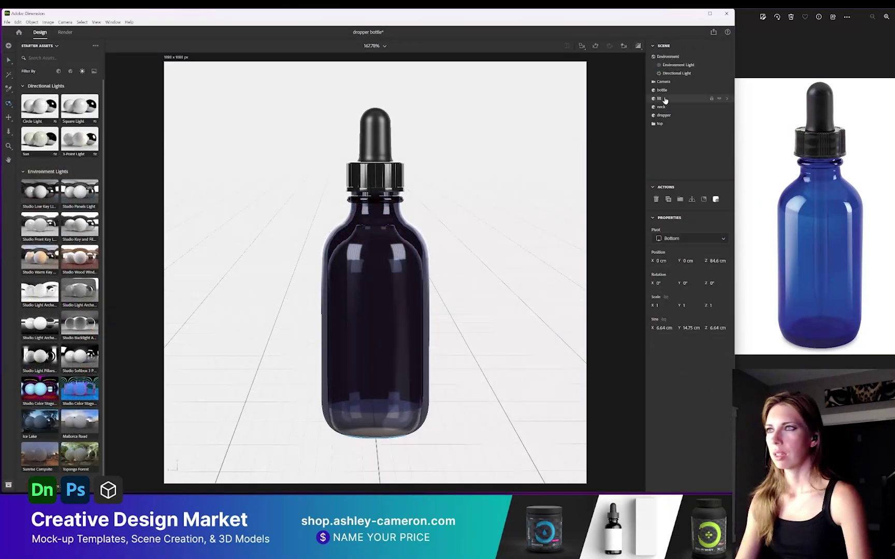
- Raise the fill slightly inside the bottle so it sits above the bottle's base
{"action": "key", "text": "v"}
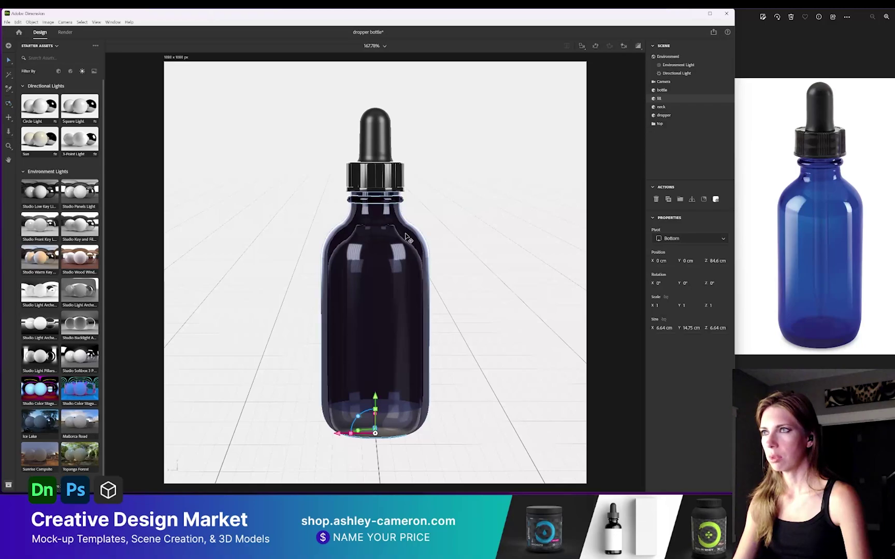
{"action": "left_click_drag", "start_coordinate": [378, 400], "coordinate": [377, 384]}
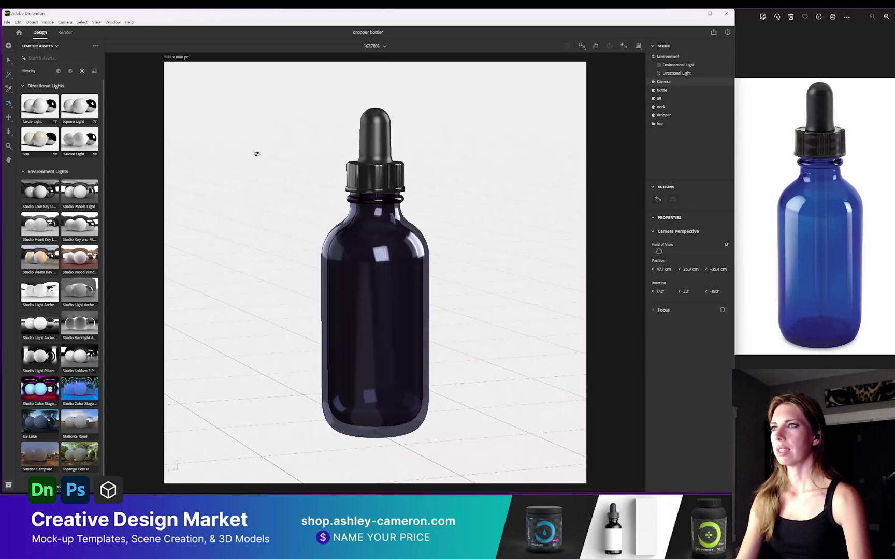
- Render the Current View and Front view, exporting as PNG instead of PSD
{"action": "left_click", "coordinate": [65, 34]}
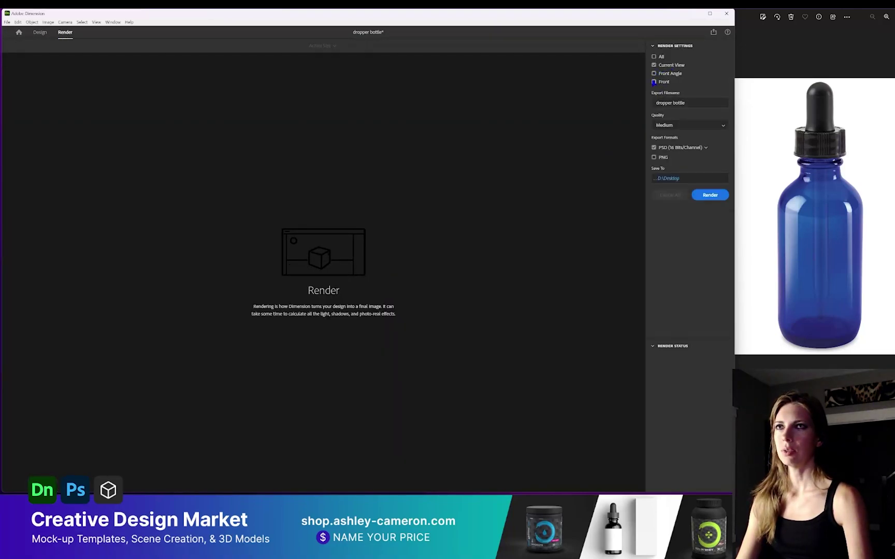
{"action": "left_click", "coordinate": [654, 82]}
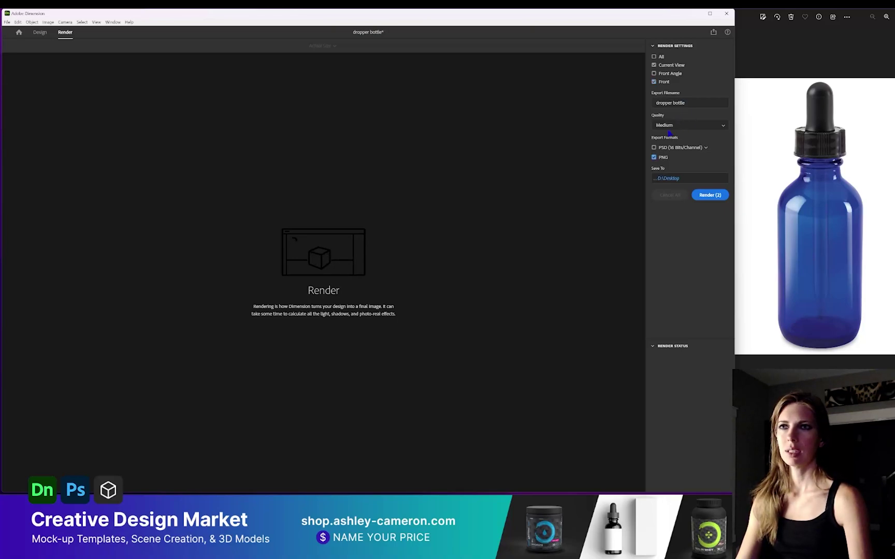
{"action": "left_click", "coordinate": [661, 147]}
{"action": "left_click", "coordinate": [660, 157]}
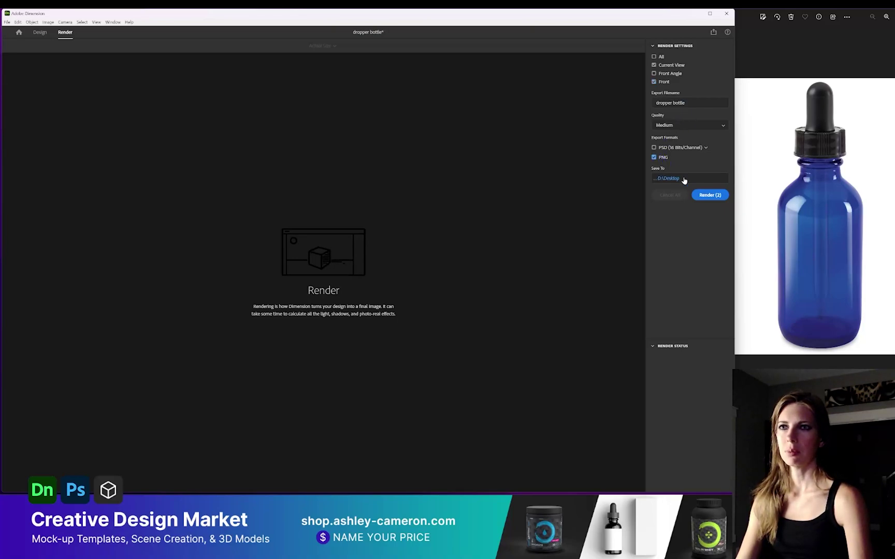
{"action": "left_click", "coordinate": [711, 196]}
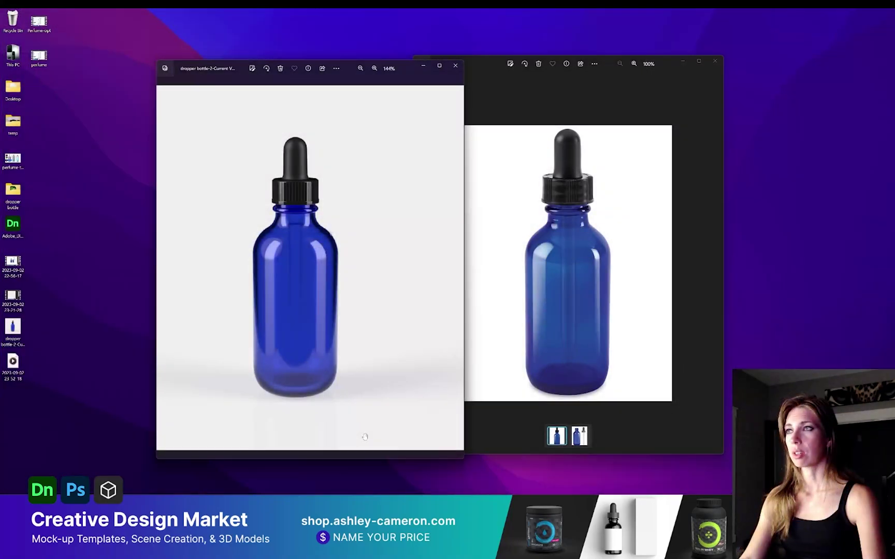